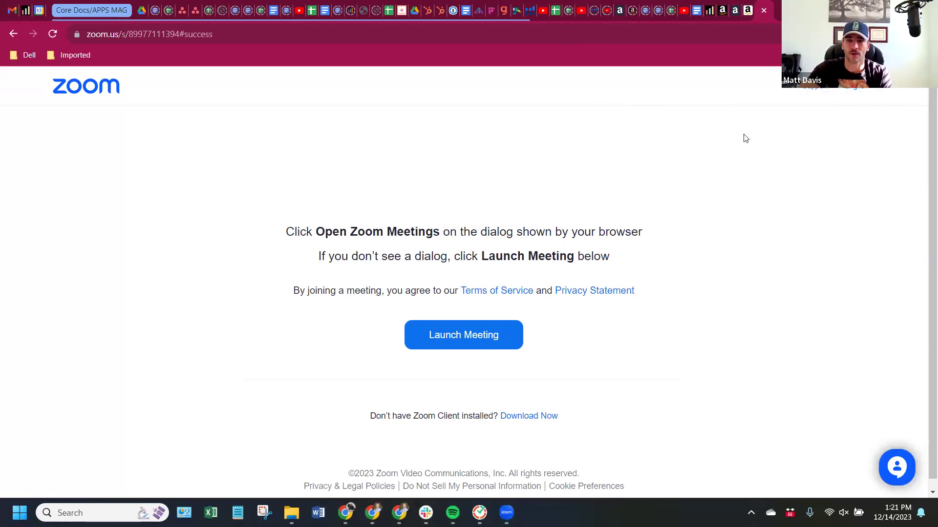
pyautogui.hotkey('ctrl', 'w')
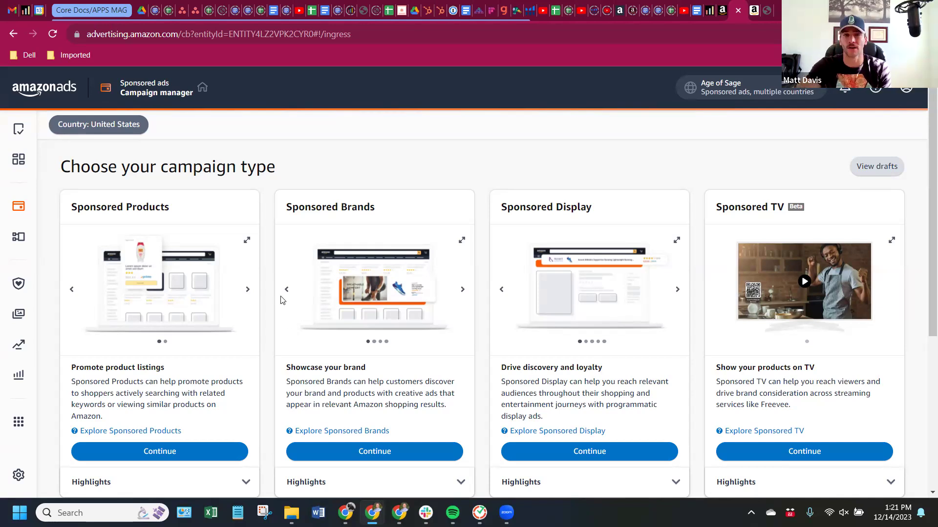
pyautogui.scroll(-2, 209, 155)
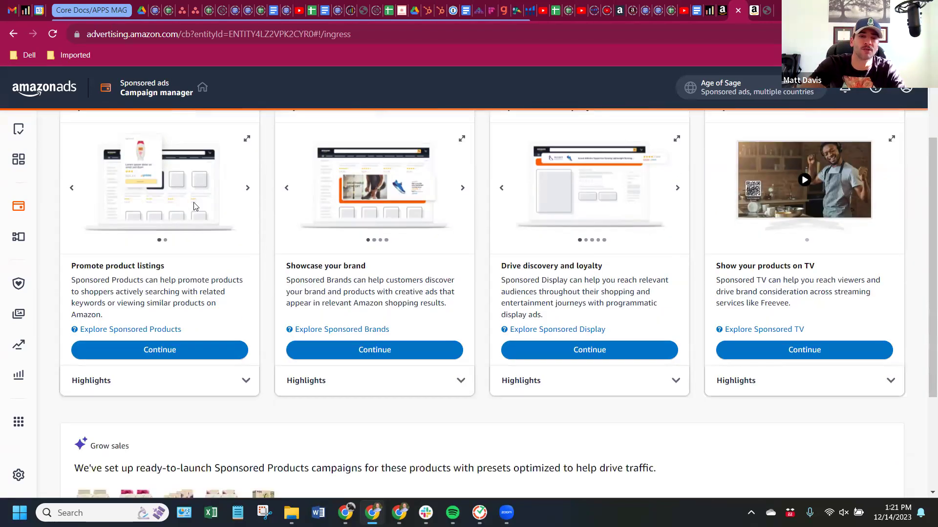
pyautogui.scroll(2, 124, 179)
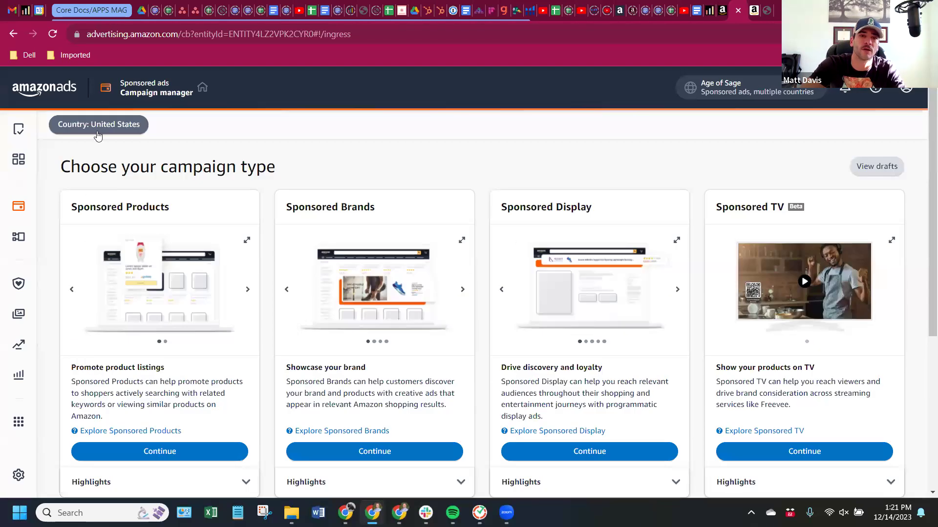
# Start a new Sponsored Products campaign and check why the soap bar's ad may be paused.
pyautogui.click(179, 451)
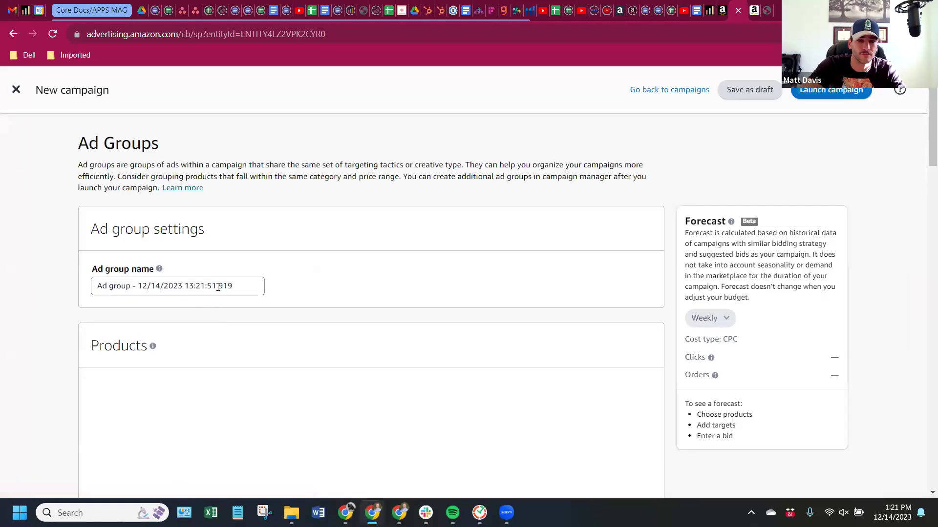
pyautogui.scroll(-4, 229, 286)
pyautogui.scroll(2, 217, 285)
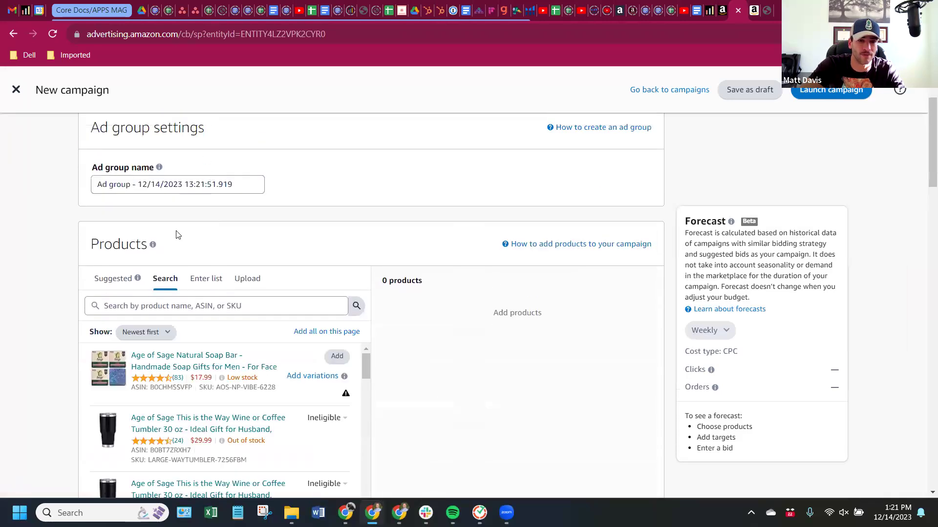
pyautogui.scroll(-2, 241, 372)
pyautogui.scroll(2, 242, 372)
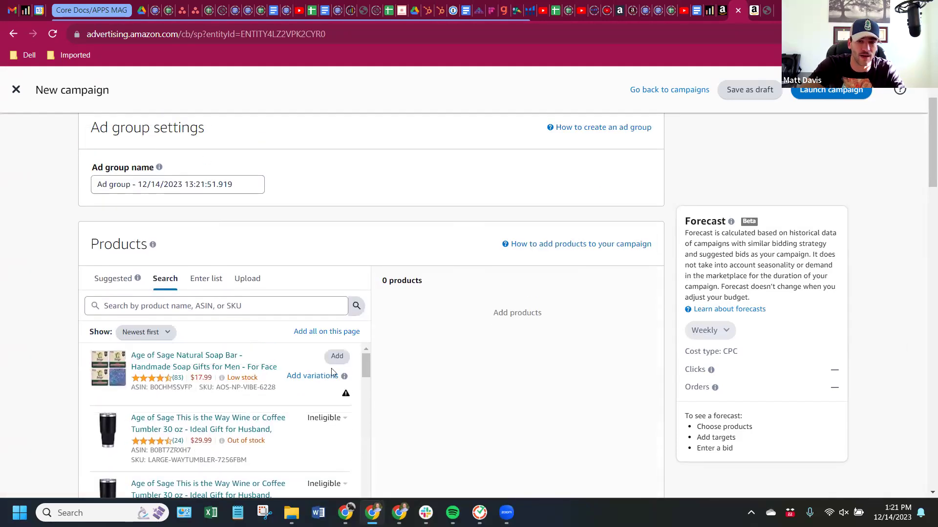
pyautogui.scroll(-2, 486, 322)
pyautogui.scroll(-2, 381, 165)
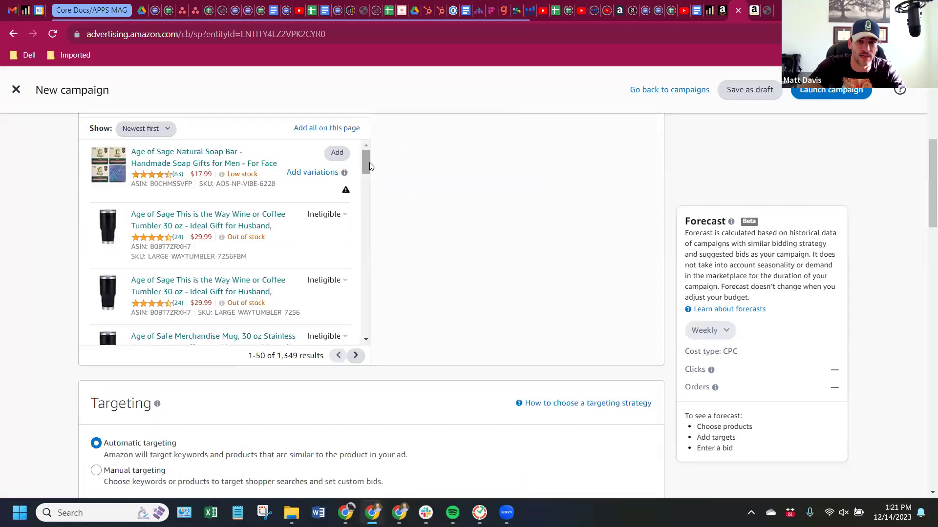
pyautogui.scroll(-3, 365, 184)
pyautogui.scroll(3, 364, 185)
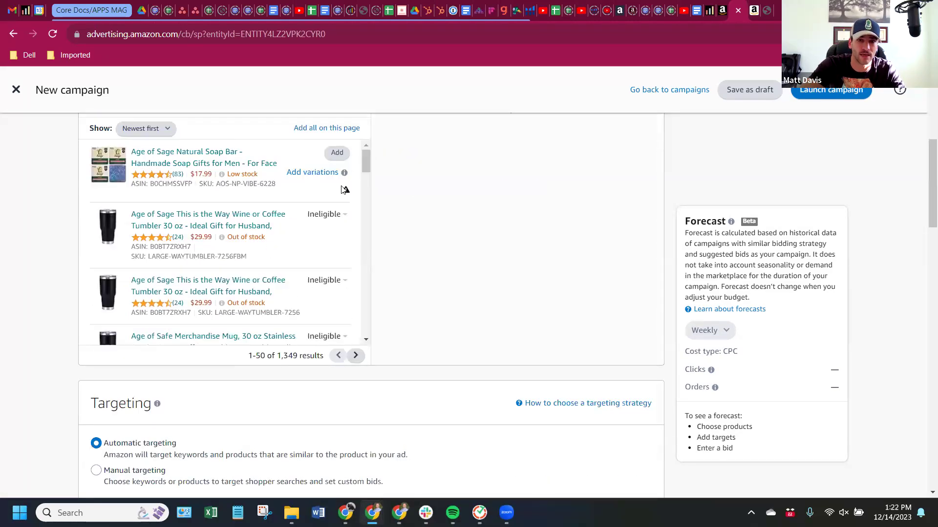
pyautogui.click(345, 191)
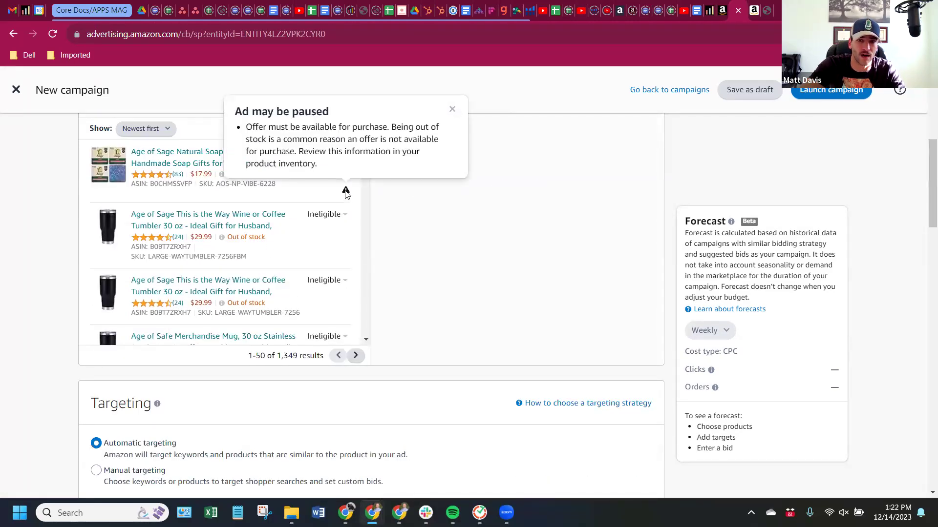
pyautogui.scroll(-10, 336, 289)
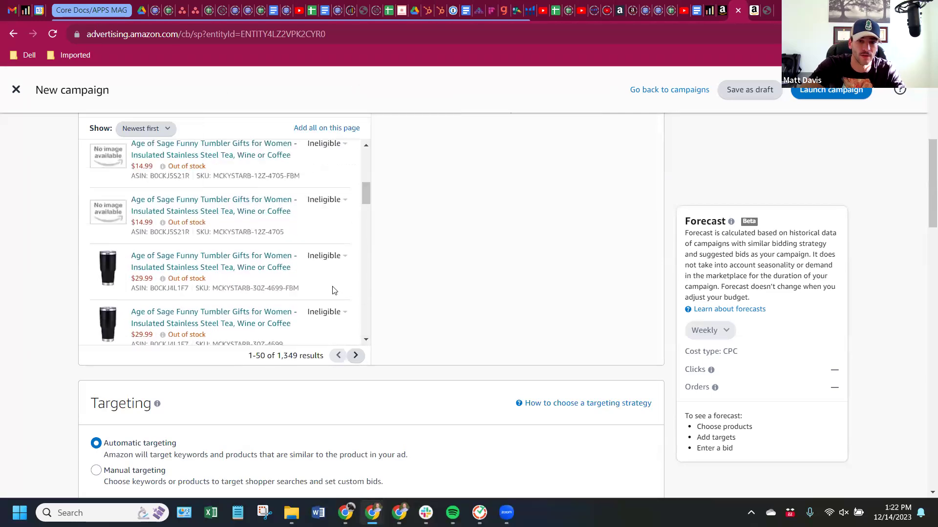
pyautogui.scroll(-3, 331, 288)
pyautogui.scroll(1, 337, 234)
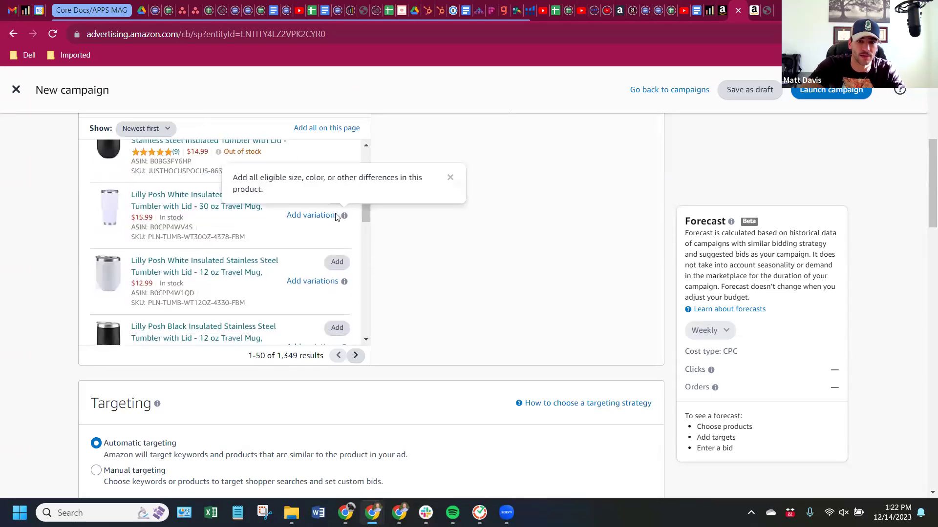
# Add the white 30 oz and 12 oz tumblers, black 12 oz singles and packs, and 2-packs.
pyautogui.click(330, 196)
pyautogui.click(336, 262)
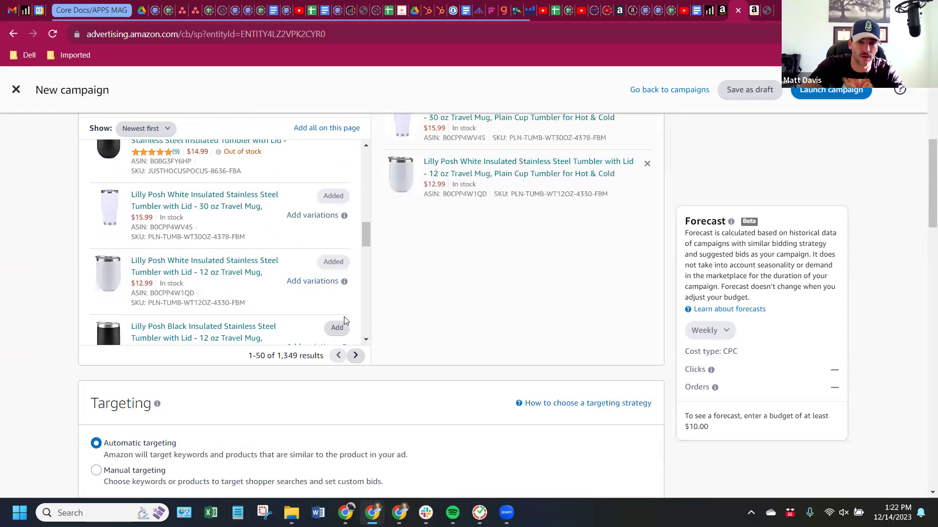
pyautogui.scroll(-2, 334, 288)
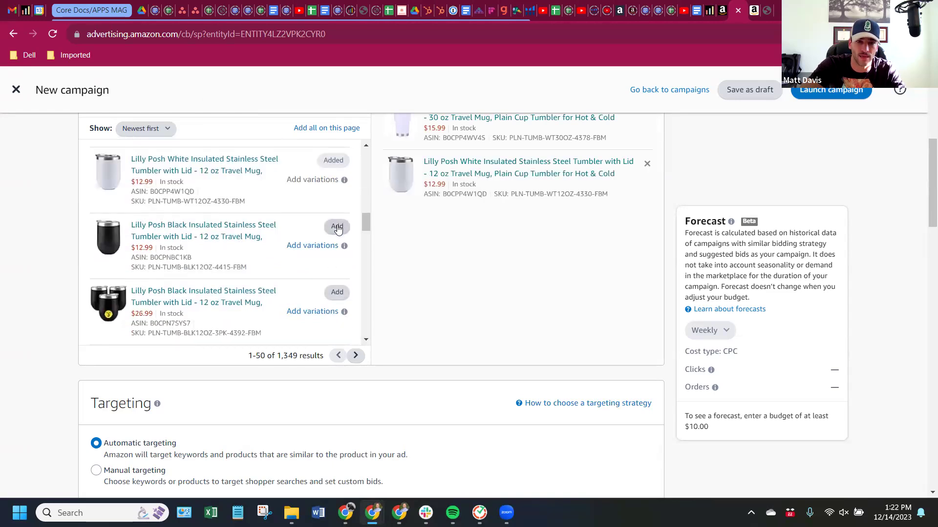
pyautogui.click(333, 226)
pyautogui.click(334, 292)
pyautogui.scroll(-2, 326, 270)
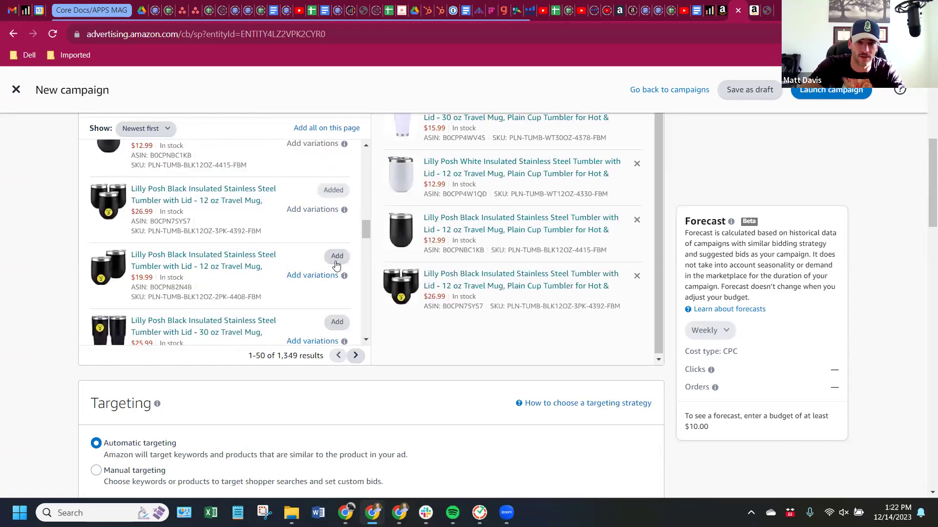
pyautogui.click(334, 255)
pyautogui.click(338, 323)
pyautogui.scroll(-2, 336, 303)
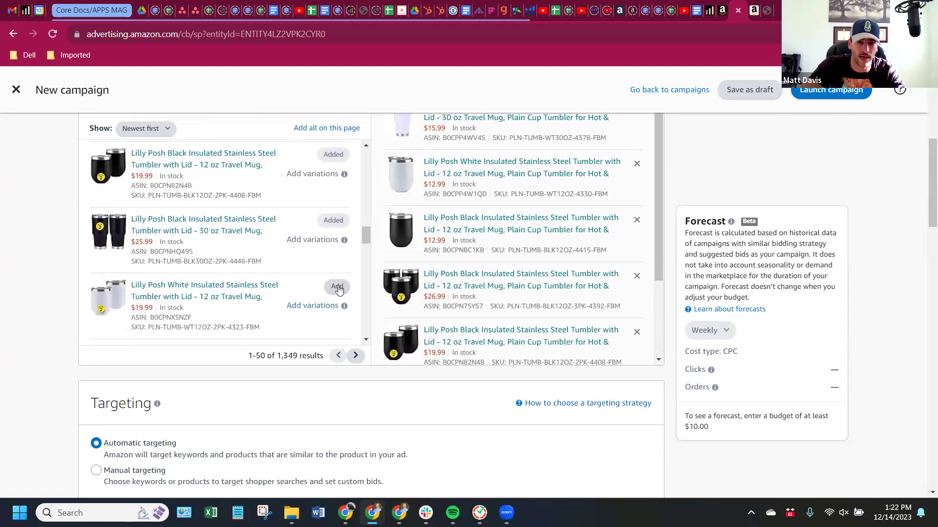
pyautogui.click(337, 291)
pyautogui.scroll(-2, 336, 274)
pyautogui.click(337, 250)
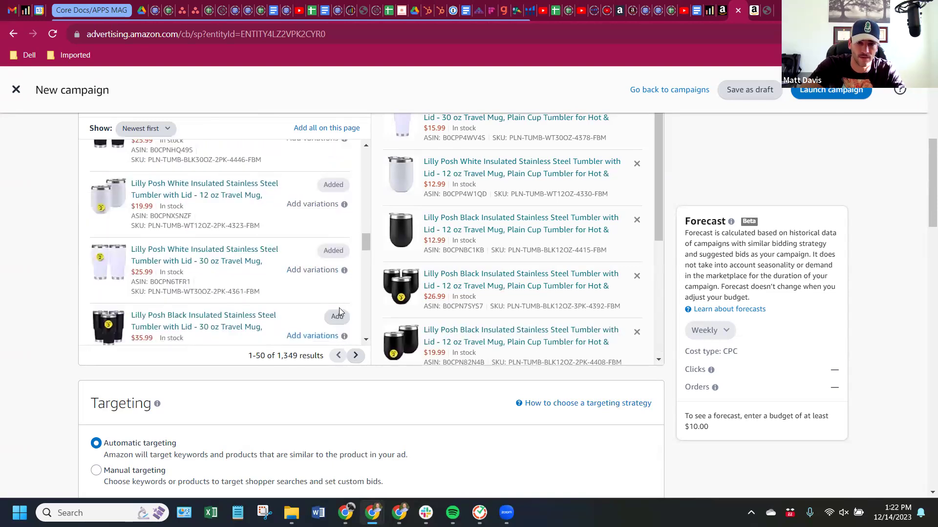
# Add the remaining 3-pack, 5-pack and multi-pack tumblers plus the black 30 oz $15.99 tumbler.
pyautogui.click(337, 316)
pyautogui.scroll(-2, 327, 283)
pyautogui.click(337, 280)
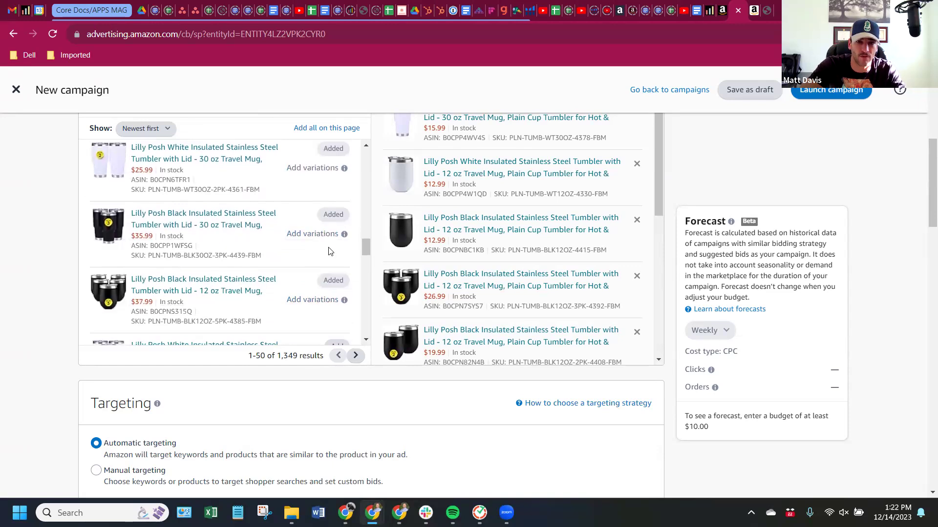
pyautogui.scroll(-2, 327, 264)
pyautogui.click(337, 245)
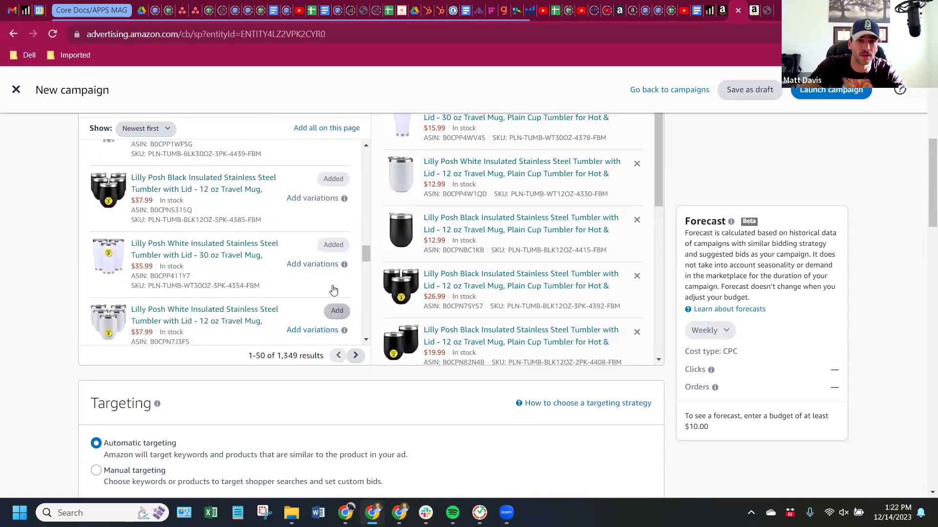
pyautogui.click(337, 311)
pyautogui.scroll(-3, 337, 293)
pyautogui.click(337, 173)
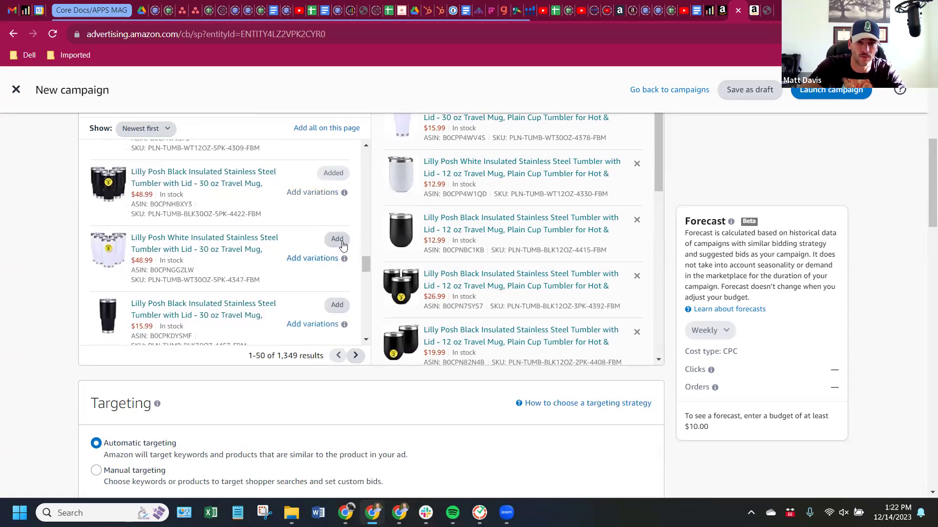
pyautogui.click(337, 239)
pyautogui.click(337, 305)
pyautogui.scroll(-2, 337, 271)
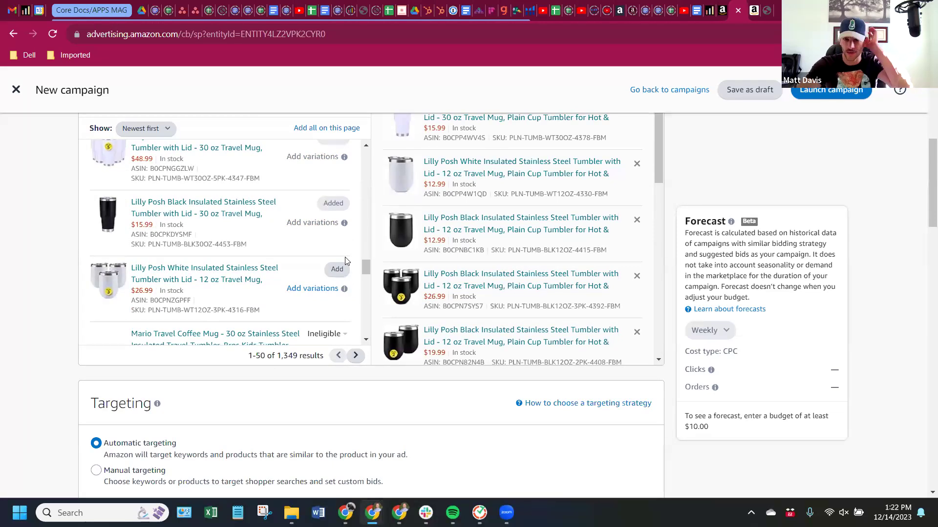
# Switch automatic targeting to Set bids by targeting group and note the Close match suggested bid range.
pyautogui.scroll(-8, 325, 391)
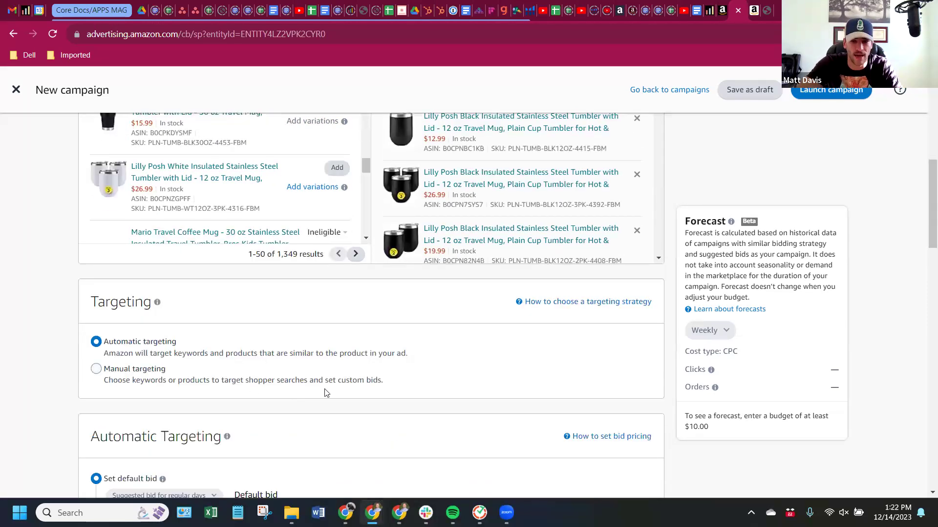
pyautogui.scroll(6, 125, 329)
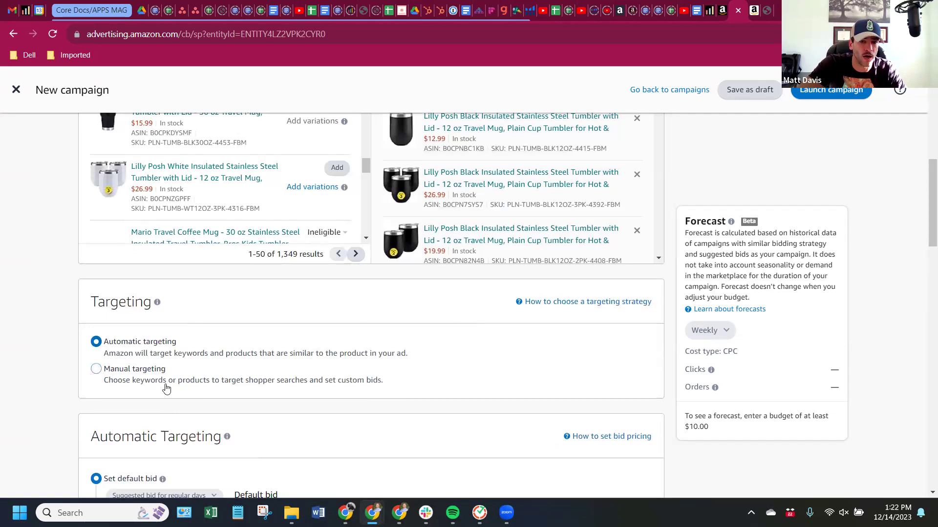
pyautogui.scroll(-4, 166, 387)
pyautogui.click(97, 345)
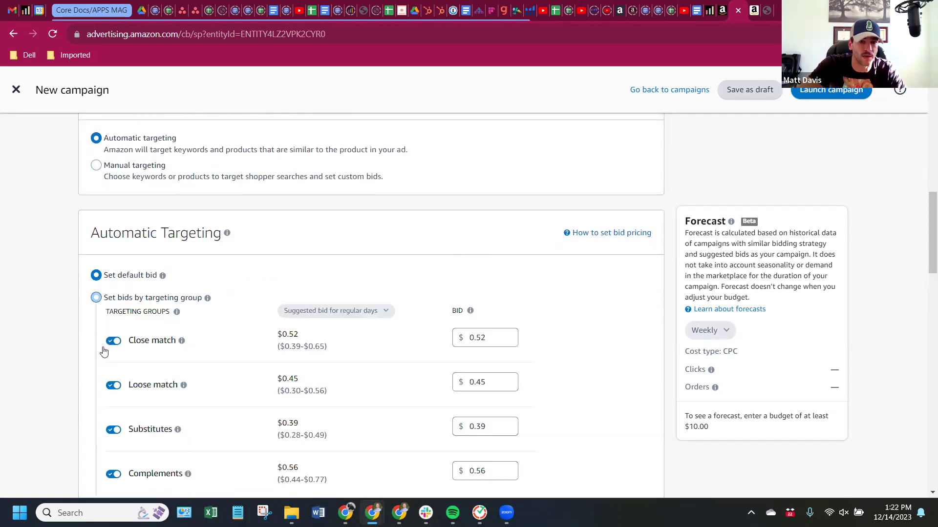
pyautogui.scroll(-2, 184, 297)
pyautogui.moveTo(334, 211)
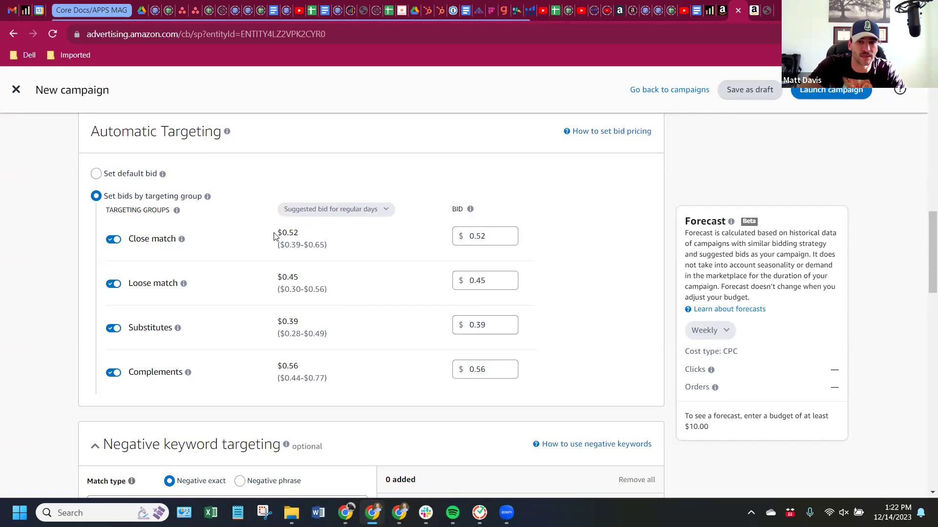
pyautogui.moveTo(281, 234); pyautogui.dragTo(337, 258)
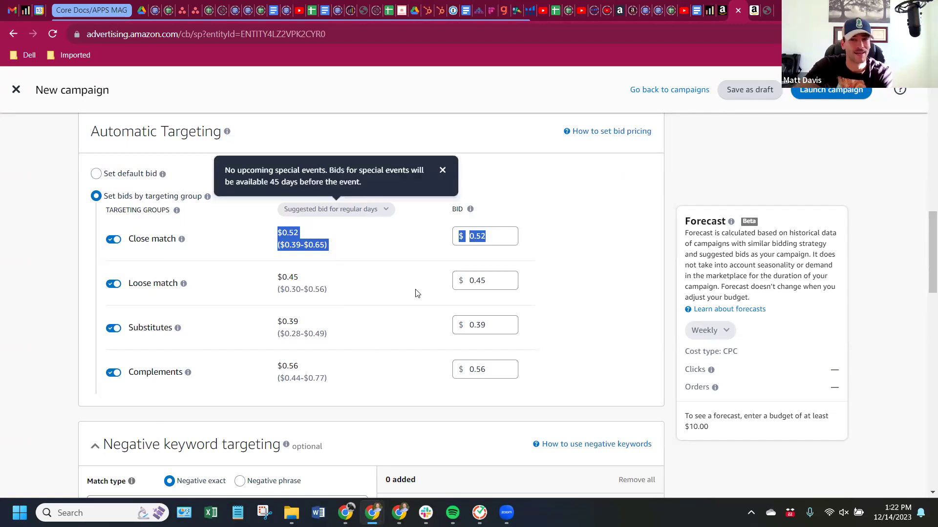
# Enter targeting-group bids: Close match 0.15, Loose match 0.10, Substitutes 0.05, Complements 0.02.
pyautogui.click(506, 231)
pyautogui.hotkey('ctrl', 'a')
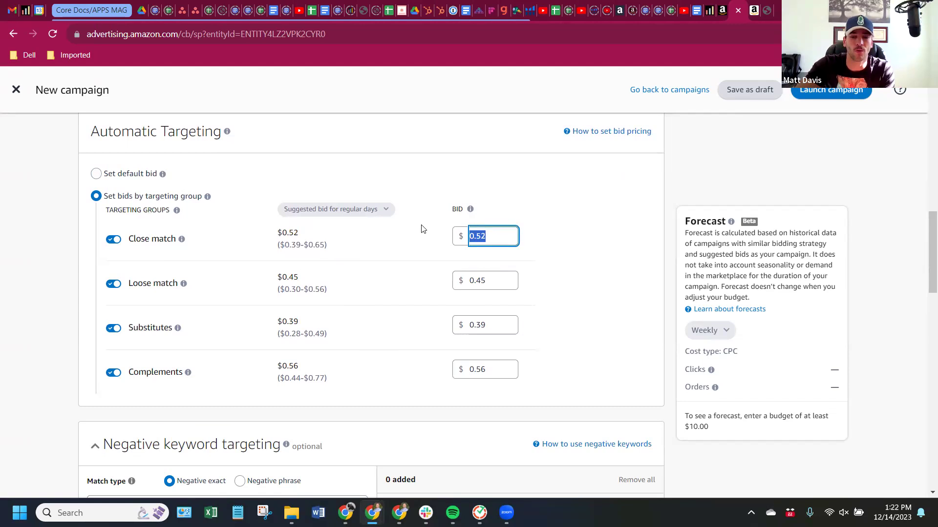
pyautogui.press('BackSpace')
pyautogui.write('.15')
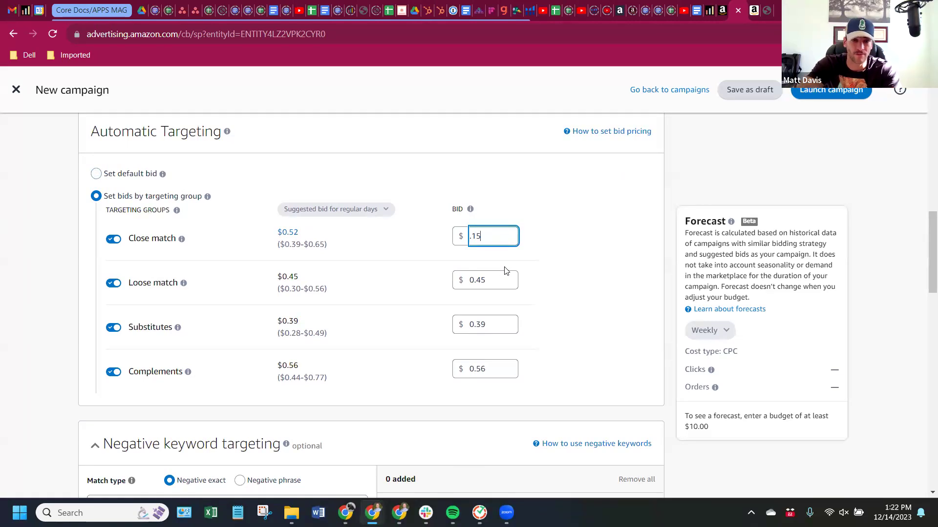
pyautogui.click(501, 282)
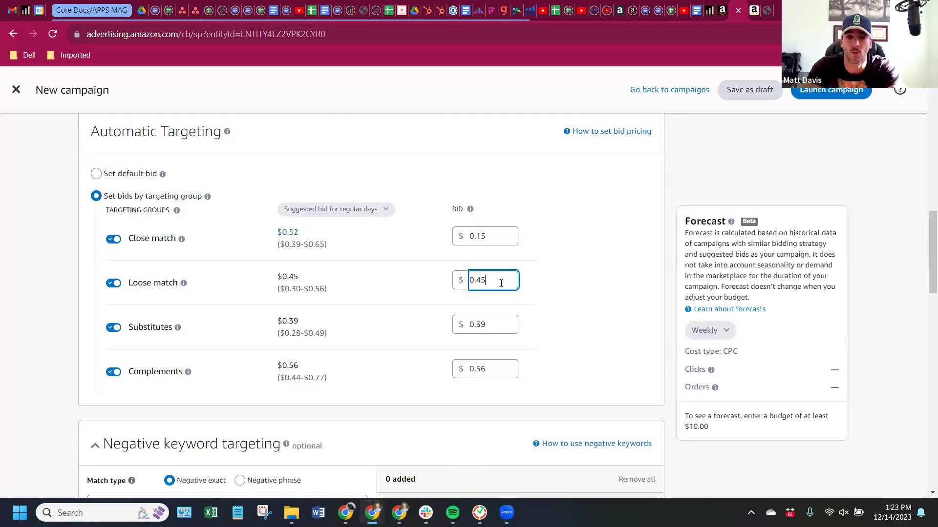
pyautogui.press('BackSpace')
pyautogui.press('BackSpace')
pyautogui.write('10')
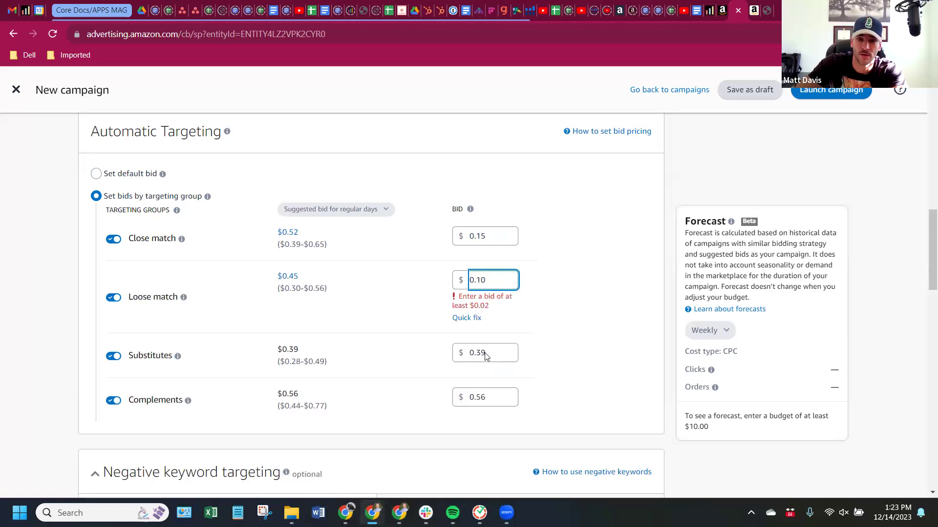
pyautogui.click(495, 324)
pyautogui.press('BackSpace')
pyautogui.press('BackSpace')
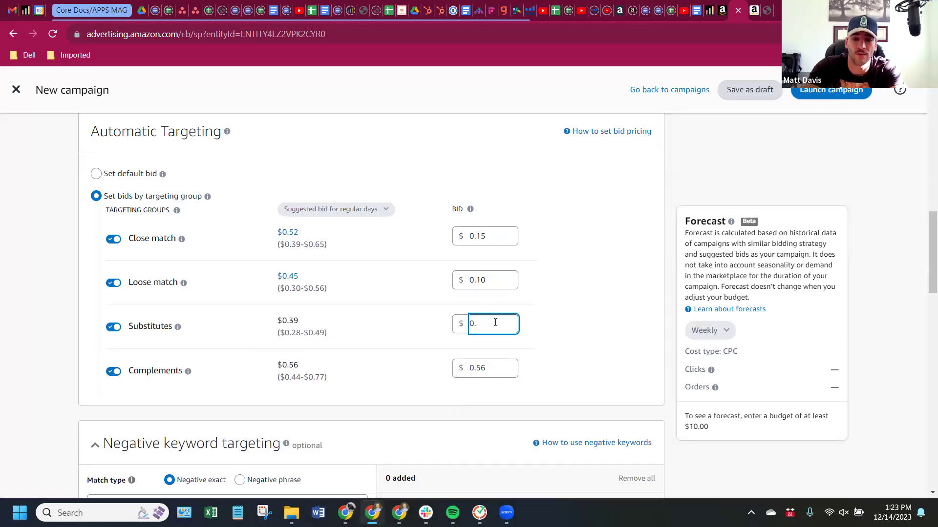
pyautogui.write('05')
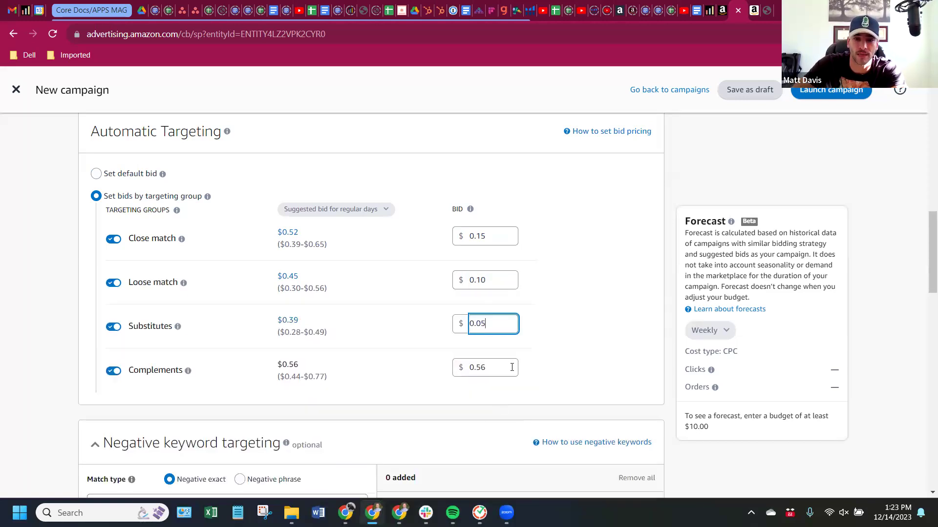
pyautogui.click(512, 367)
pyautogui.press('BackSpace')
pyautogui.press('BackSpace')
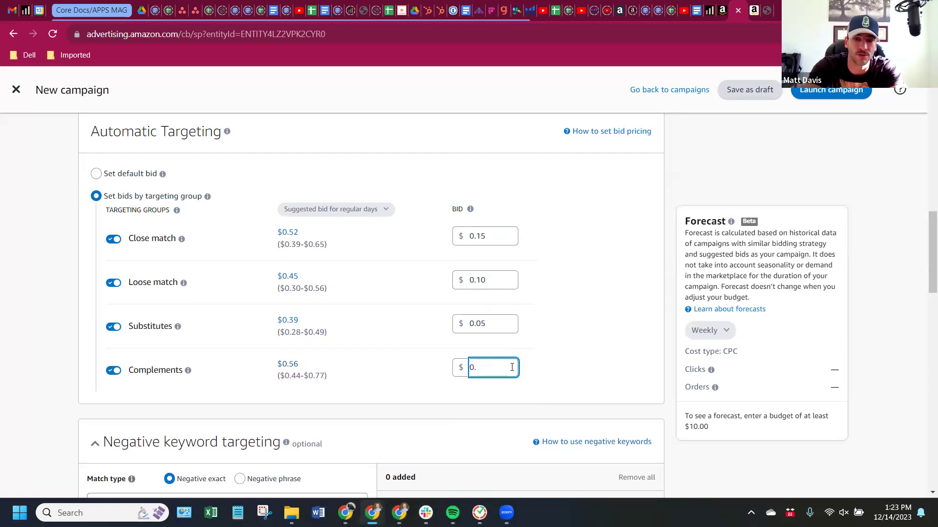
pyautogui.write('02')
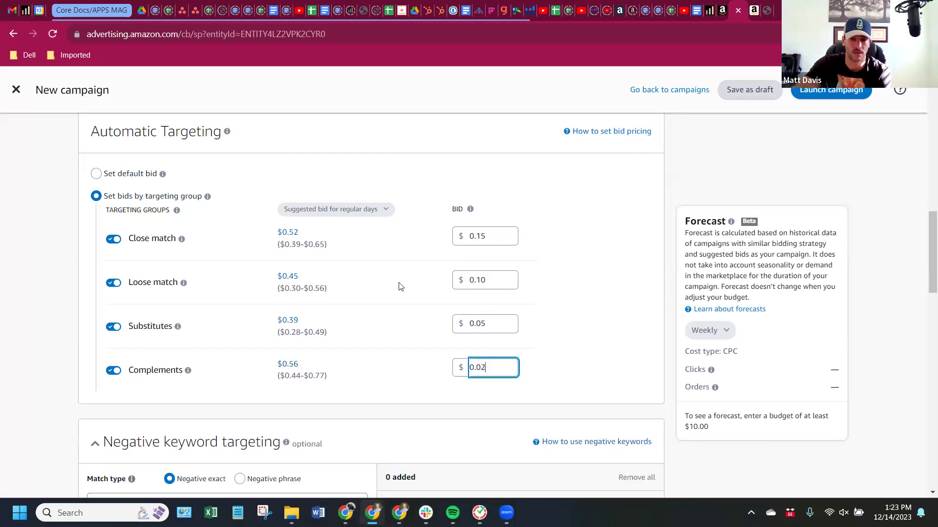
# Choose 'Dynamic bids - down only' bidding and a $100 daily budget.
pyautogui.scroll(-6, 430, 238)
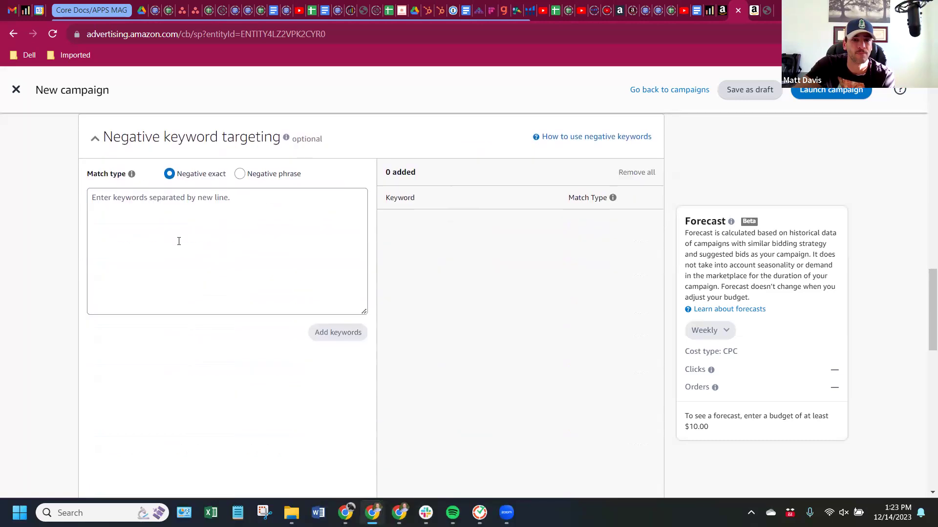
pyautogui.scroll(-5, 386, 232)
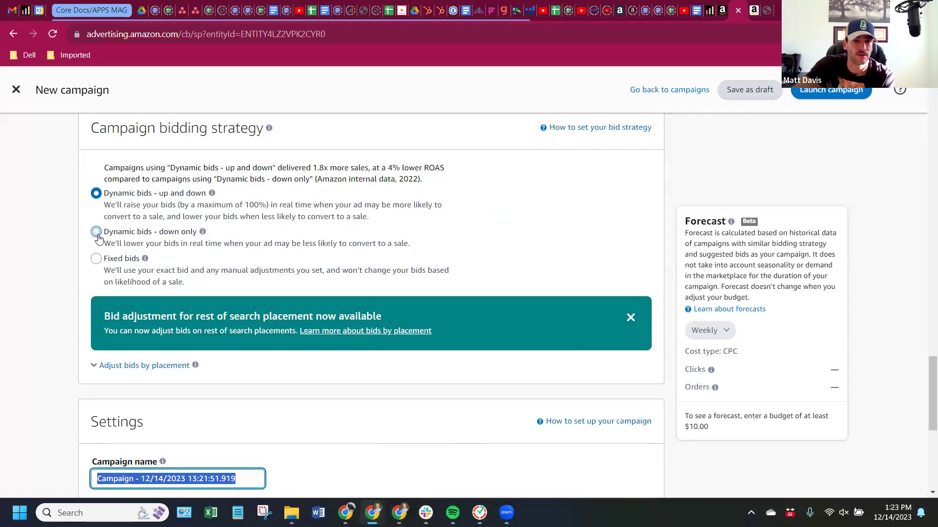
pyautogui.click(96, 231)
pyautogui.scroll(-4, 481, 225)
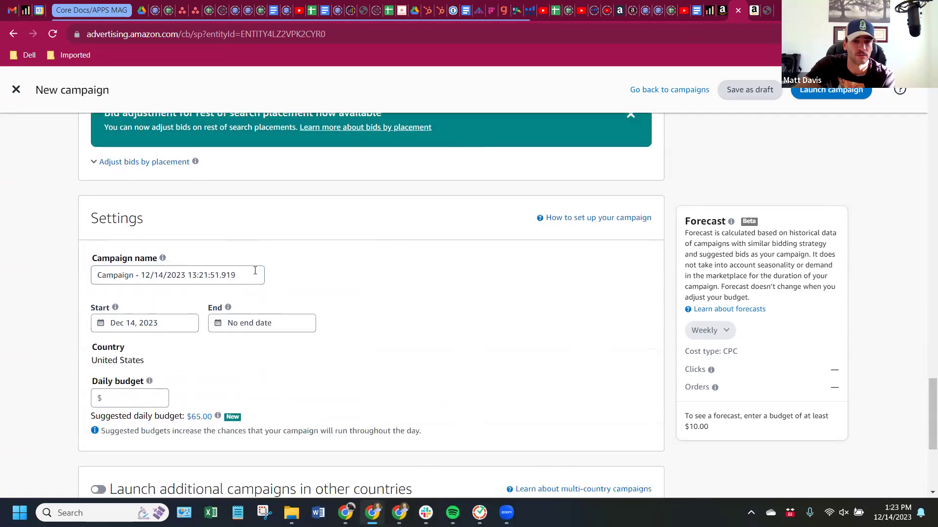
pyautogui.scroll(-2, 249, 273)
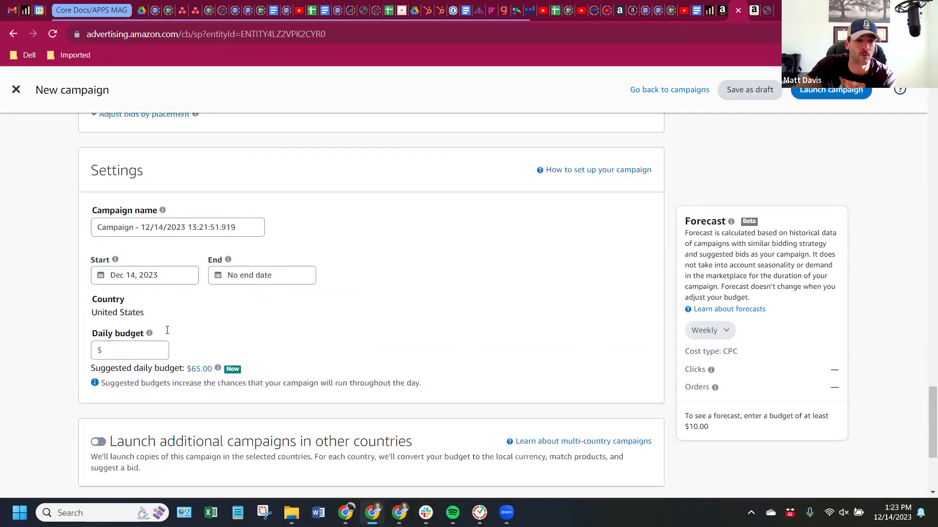
pyautogui.click(138, 297)
pyautogui.write('100')
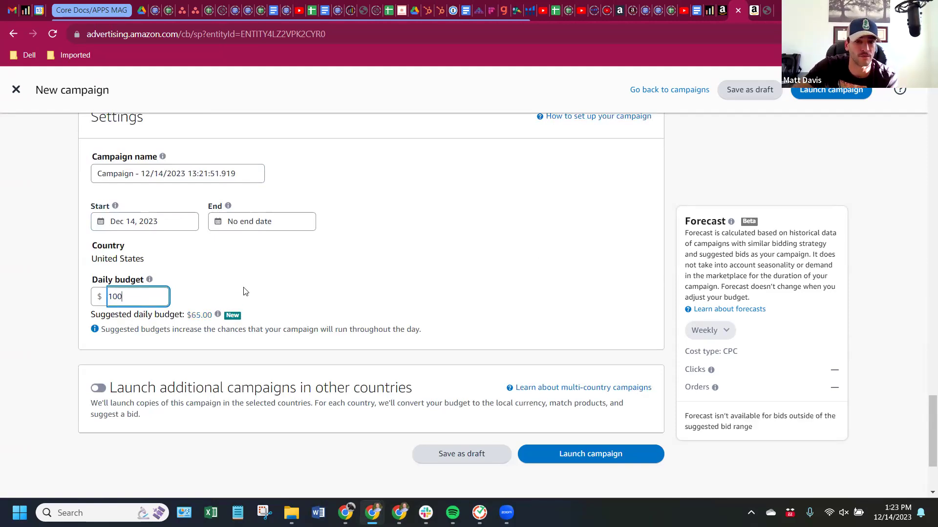
# Check the Portfolio list and keep No Portfolio assigned.
pyautogui.scroll(-2, 245, 294)
pyautogui.scroll(4, 247, 296)
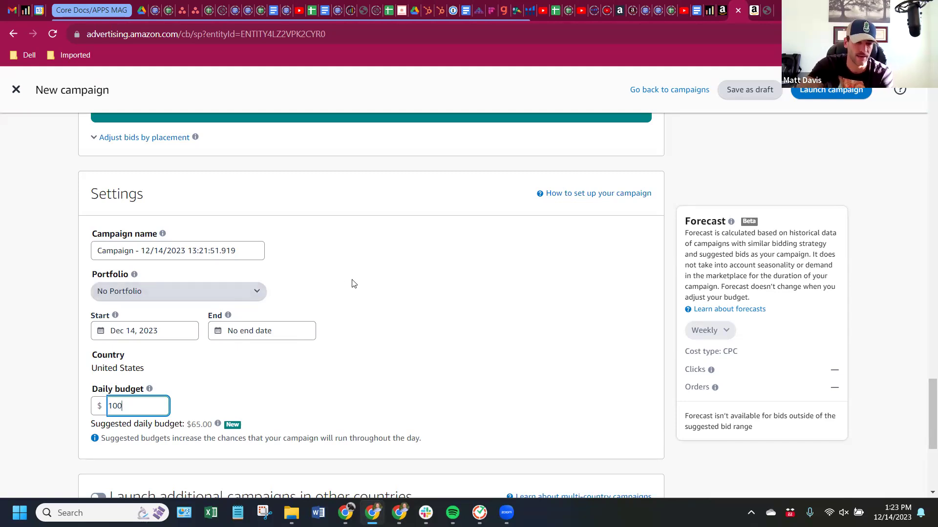
pyautogui.click(176, 296)
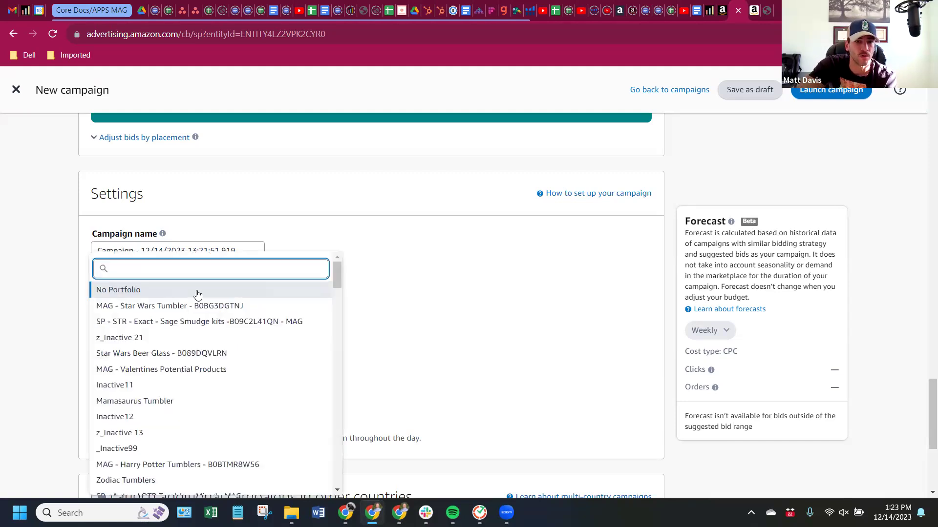
pyautogui.click(428, 261)
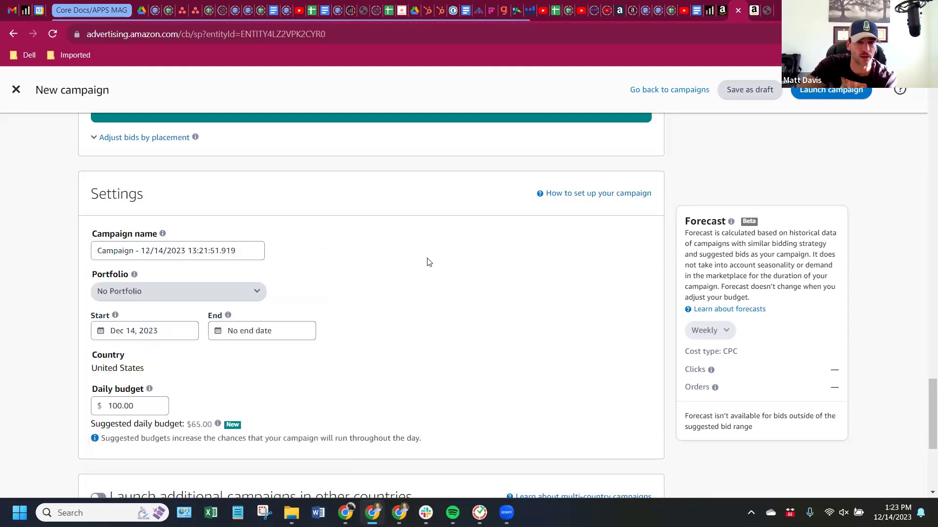
# Leave the campaign unlaunched and switch to Helium 10 Cerebro for ASIN B09C2L41QN.
pyautogui.scroll(-5, 428, 262)
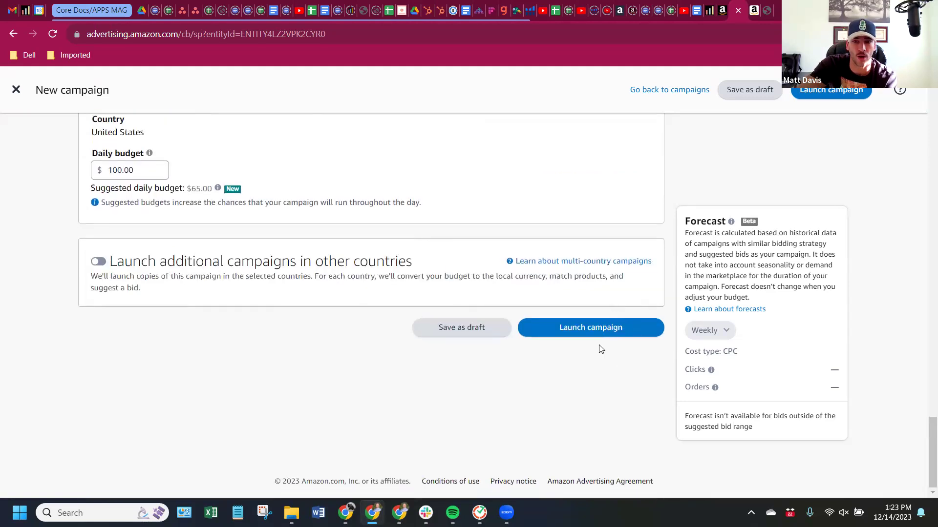
pyautogui.scroll(10, 494, 264)
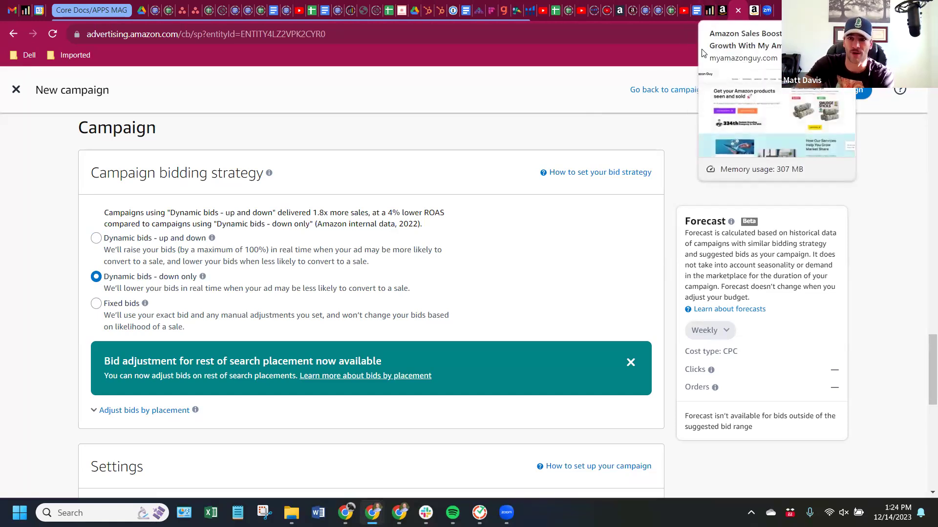
pyautogui.click(533, 10)
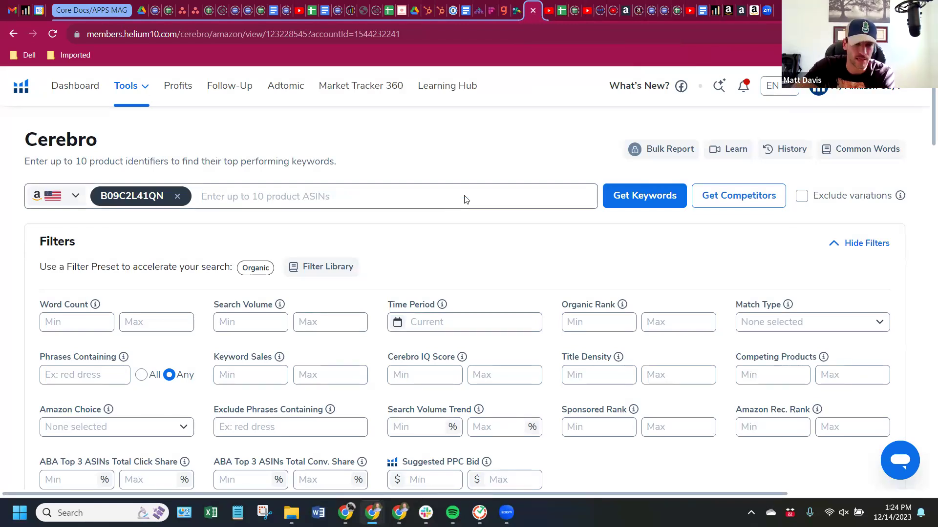
# Scroll to the Cerebro keyword table showing 1,989 keywords and 678,424 total search volume.
pyautogui.scroll(-1, 471, 184)
pyautogui.scroll(-2, 471, 183)
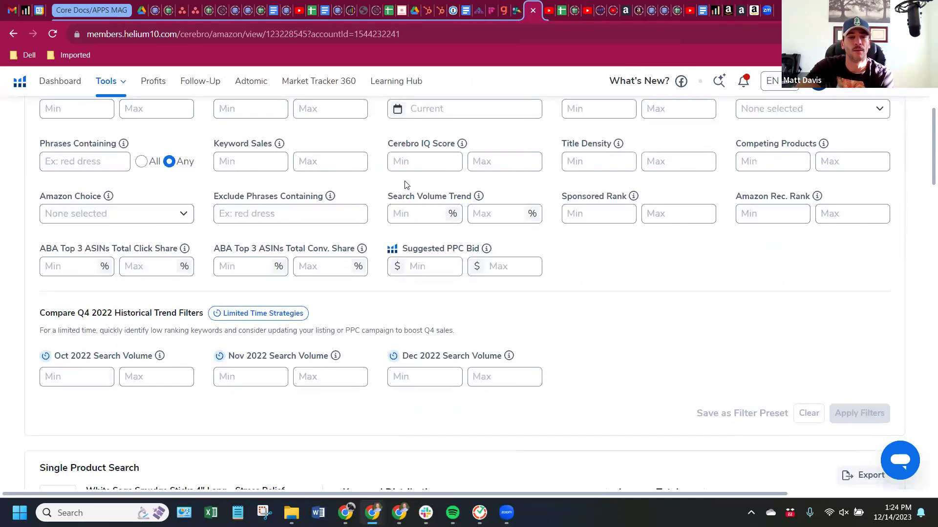
pyautogui.scroll(4, 403, 182)
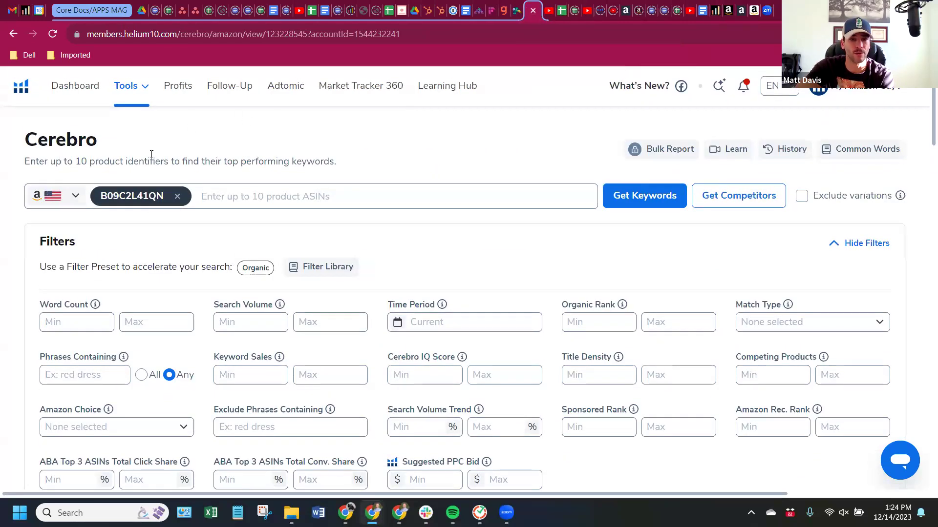
pyautogui.scroll(-2, 135, 145)
pyautogui.scroll(2, 135, 146)
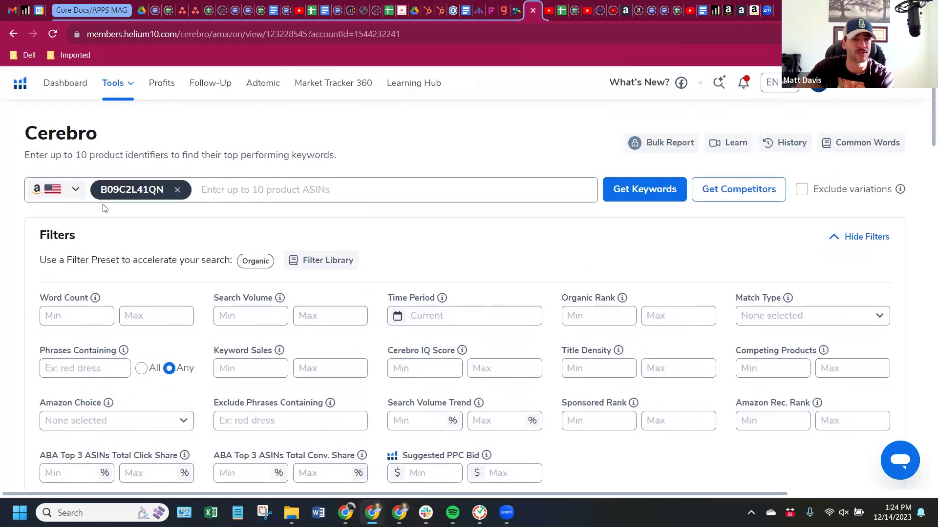
pyautogui.scroll(-10, 158, 222)
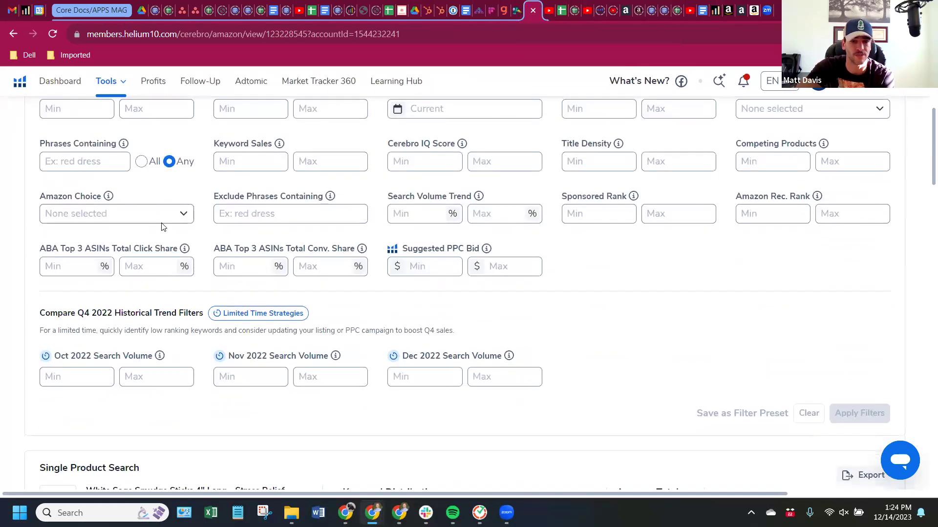
pyautogui.scroll(-2, 316, 313)
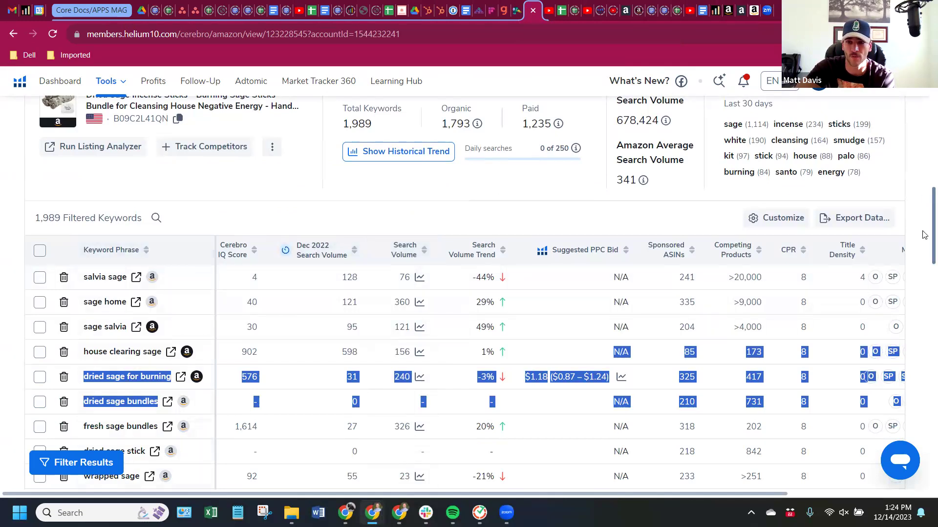
# Scroll the table right to the rank columns and mark the sage salvia and house clearing sage rows.
pyautogui.scroll(-3, 925, 230)
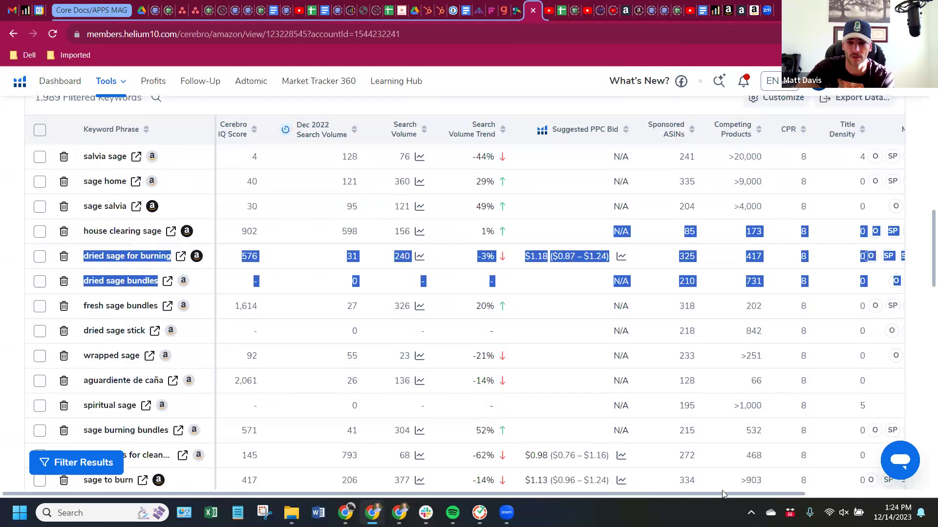
pyautogui.moveTo(720, 493); pyautogui.dragTo(843, 493)
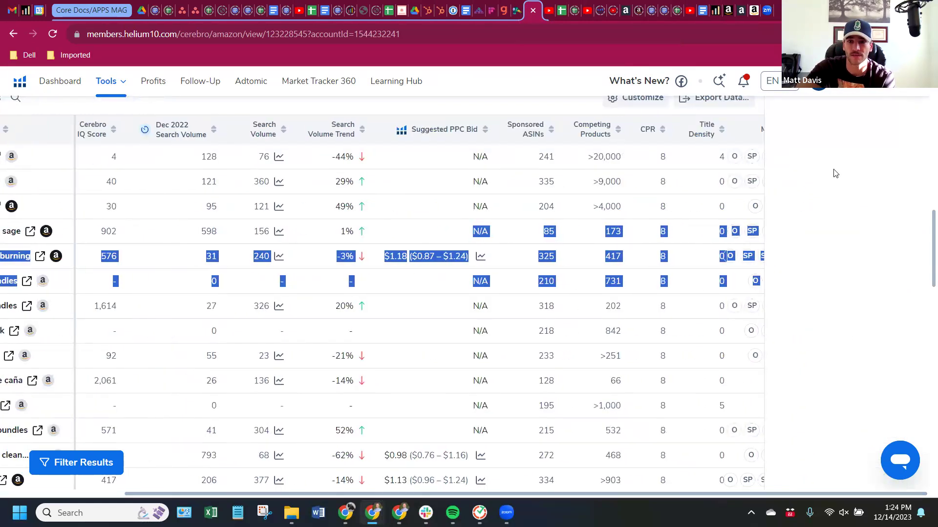
pyautogui.click(706, 360)
pyautogui.scroll(5, 815, 379)
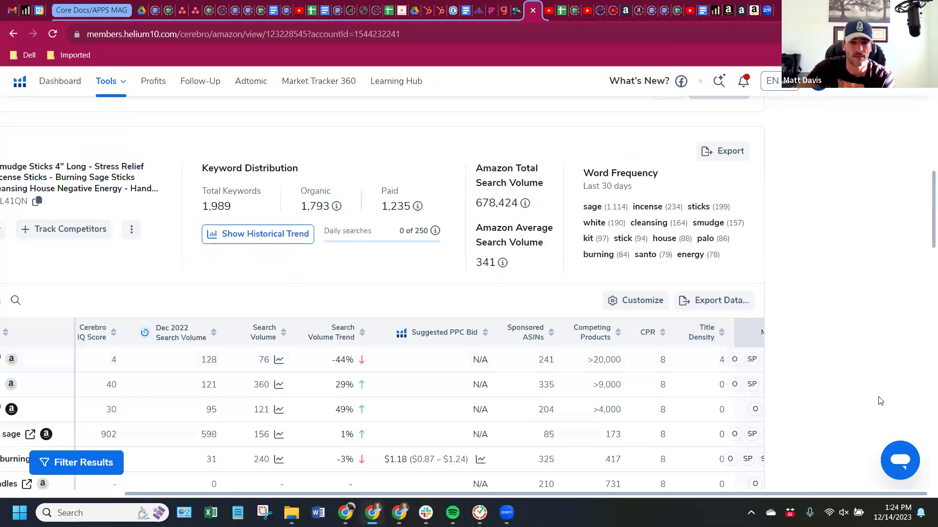
pyautogui.moveTo(880, 400); pyautogui.dragTo(640, 434)
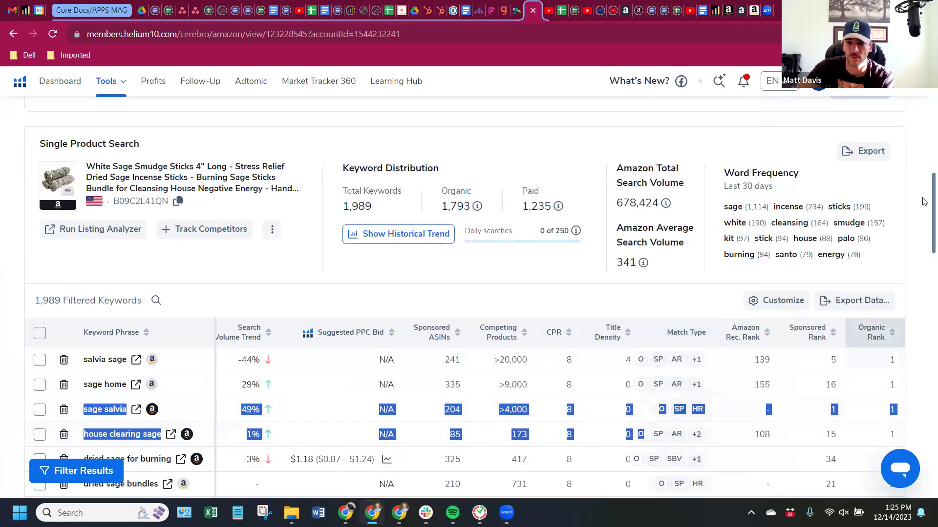
pyautogui.scroll(-3, 924, 201)
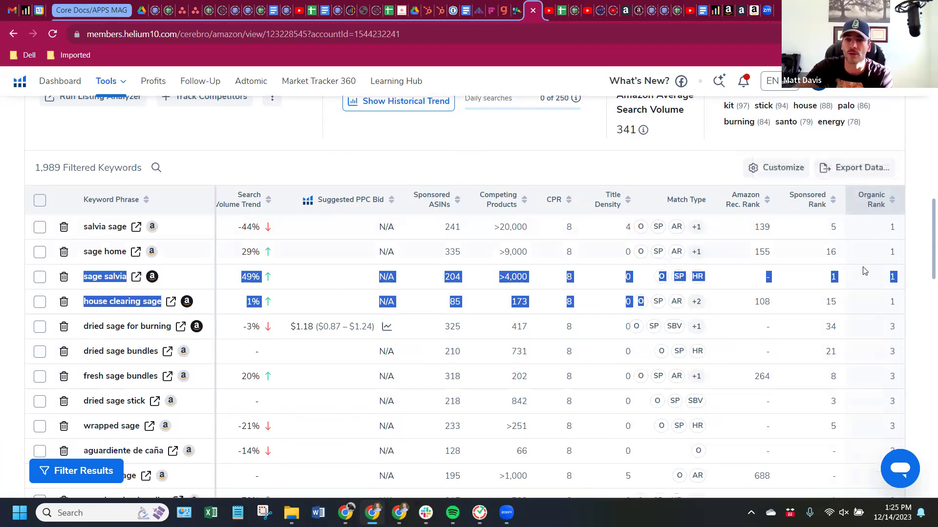
pyautogui.moveTo(827, 301)
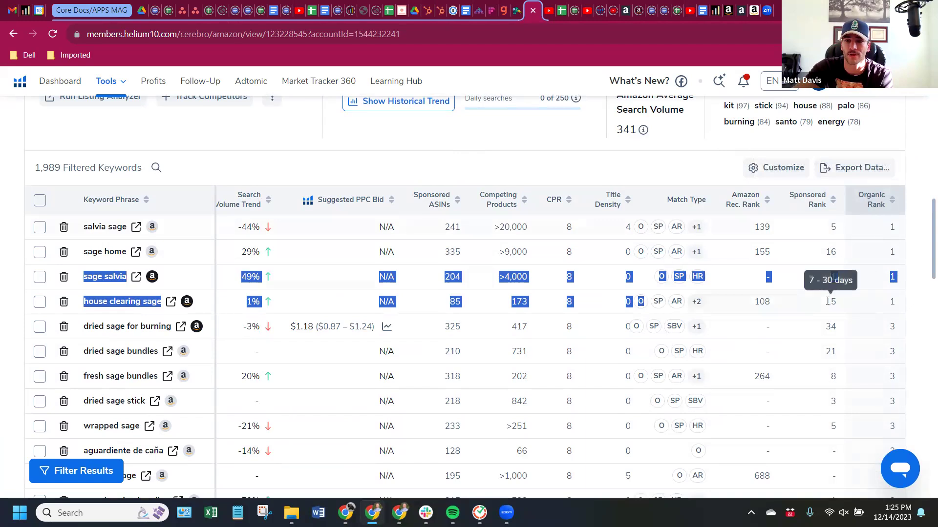
pyautogui.moveTo(825, 301); pyautogui.dragTo(899, 306)
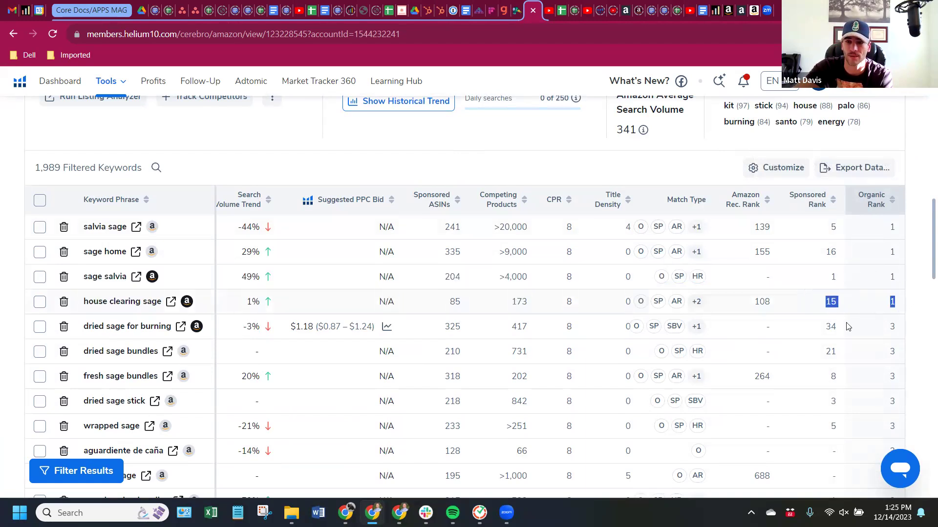
pyautogui.doubleClick(831, 326)
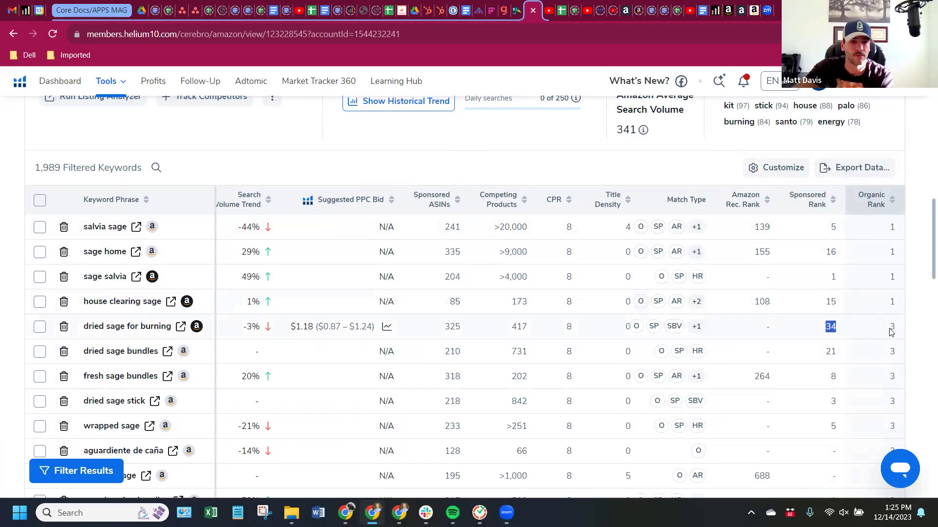
pyautogui.moveTo(894, 332)
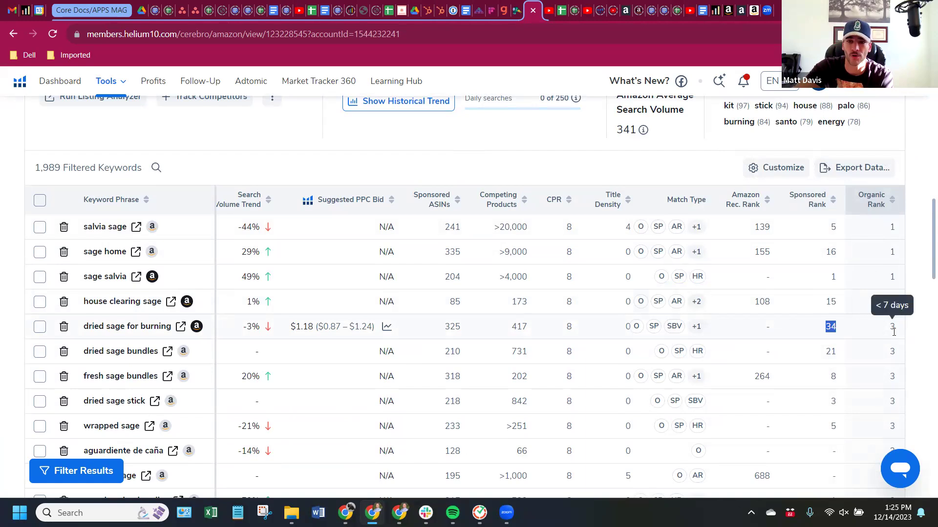
pyautogui.click(843, 331)
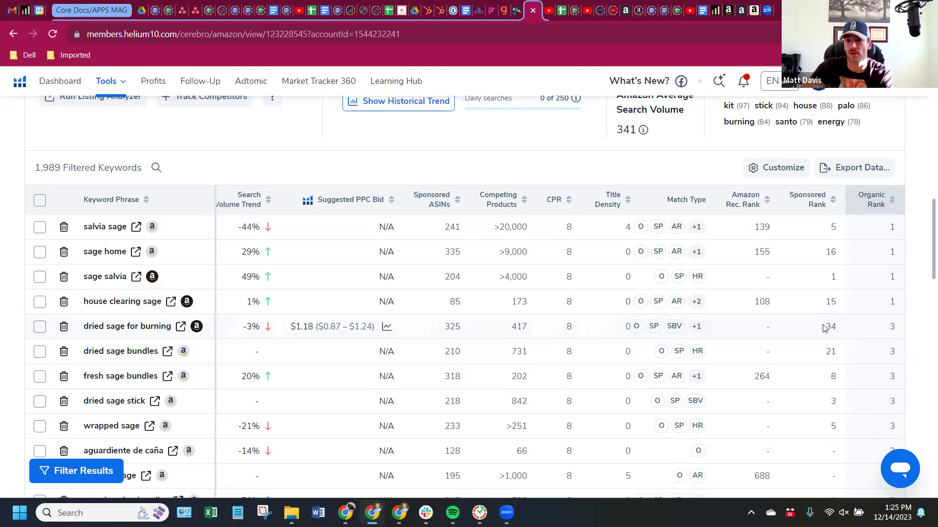
pyautogui.doubleClick(846, 329)
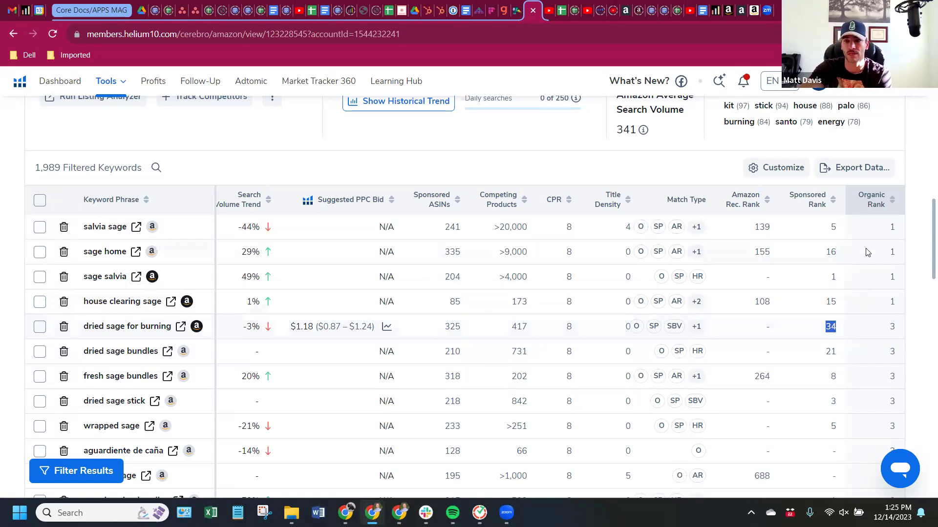
# Highlight the 70 sponsored rank for a large sage bundles keyword, then go to the Seller Central report.
pyautogui.scroll(-10, 867, 253)
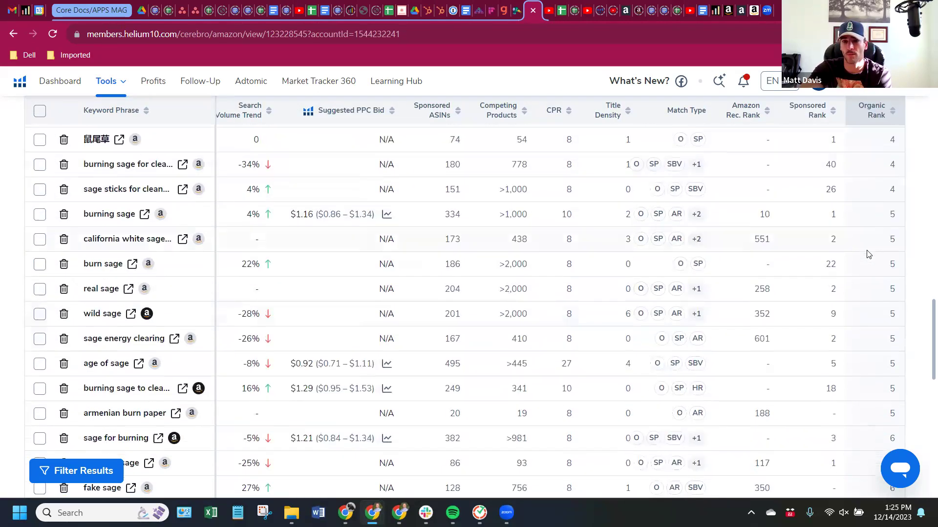
pyautogui.scroll(-12, 867, 254)
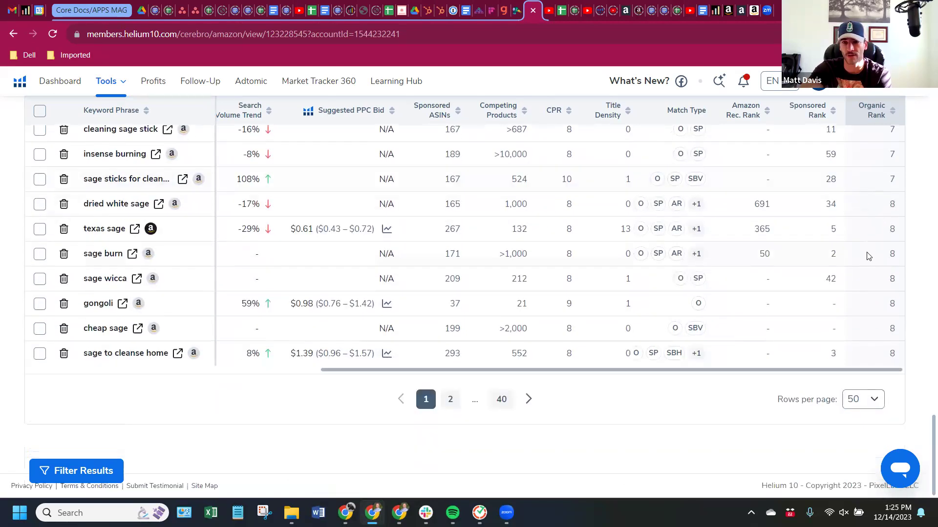
pyautogui.scroll(4, 868, 256)
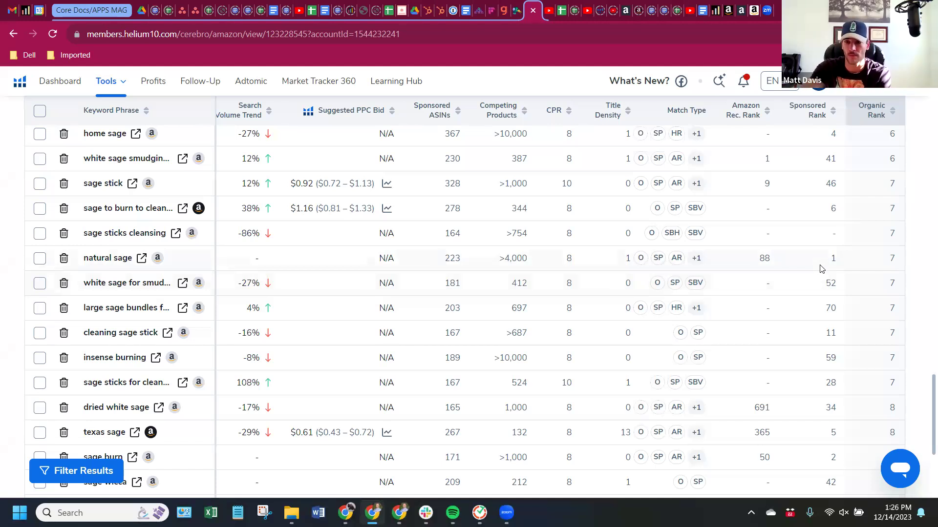
pyautogui.moveTo(822, 284); pyautogui.dragTo(848, 309)
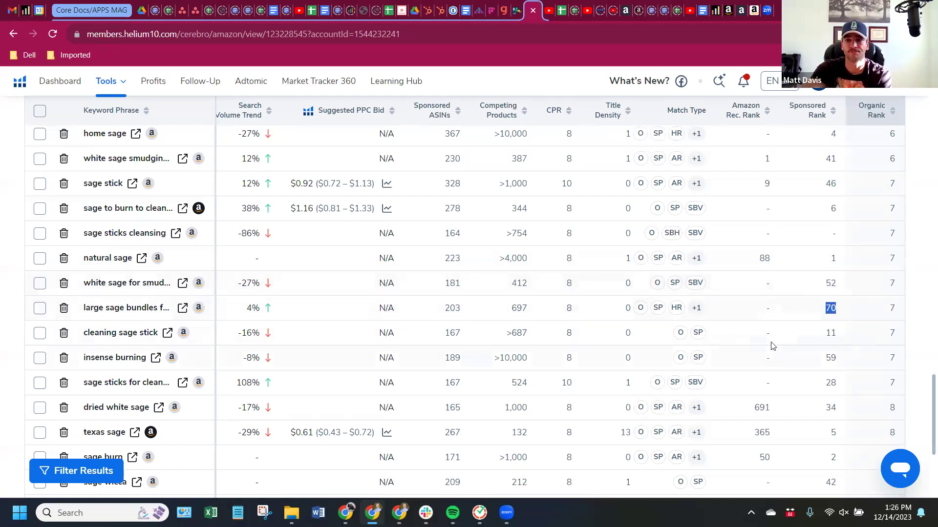
pyautogui.scroll(2, 822, 290)
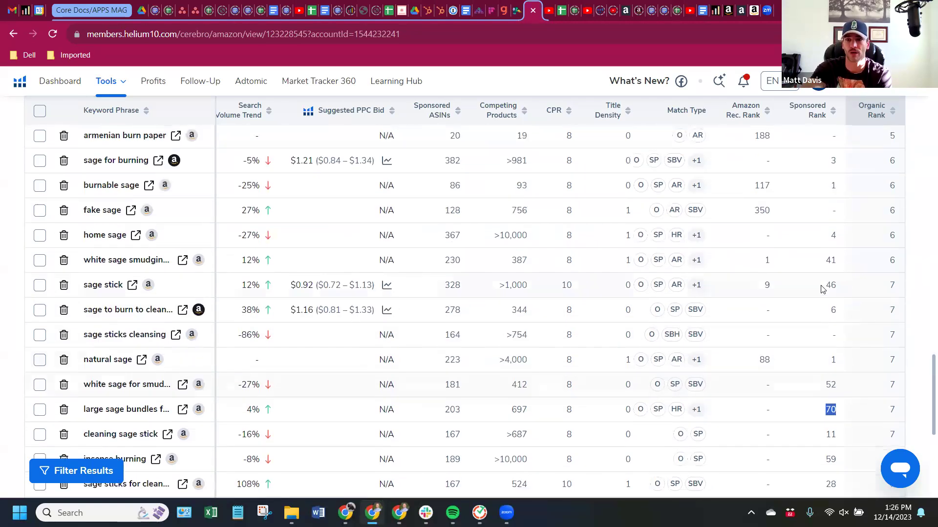
pyautogui.scroll(2, 825, 216)
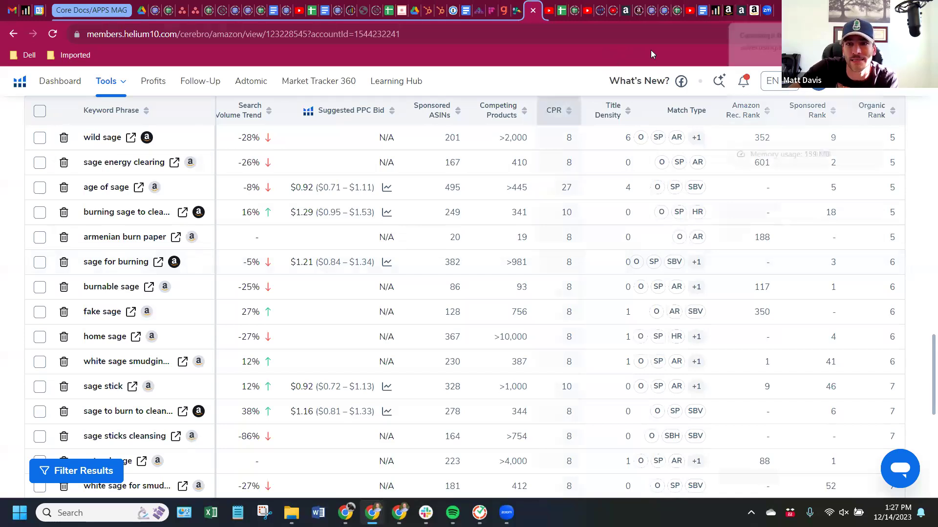
pyautogui.click(715, 10)
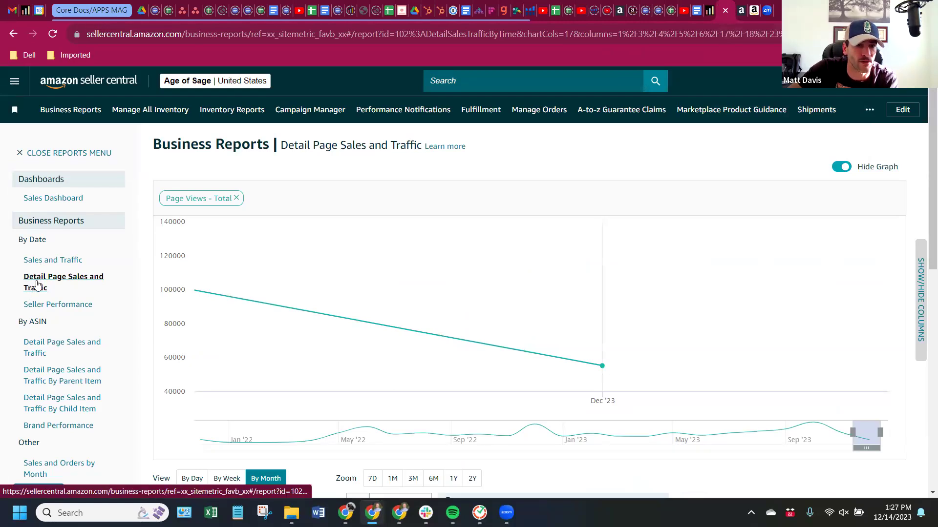
# Highlight the 43,880 total sessions figure in the 11/13–12/13/2023 report.
pyautogui.scroll(-6, 36, 284)
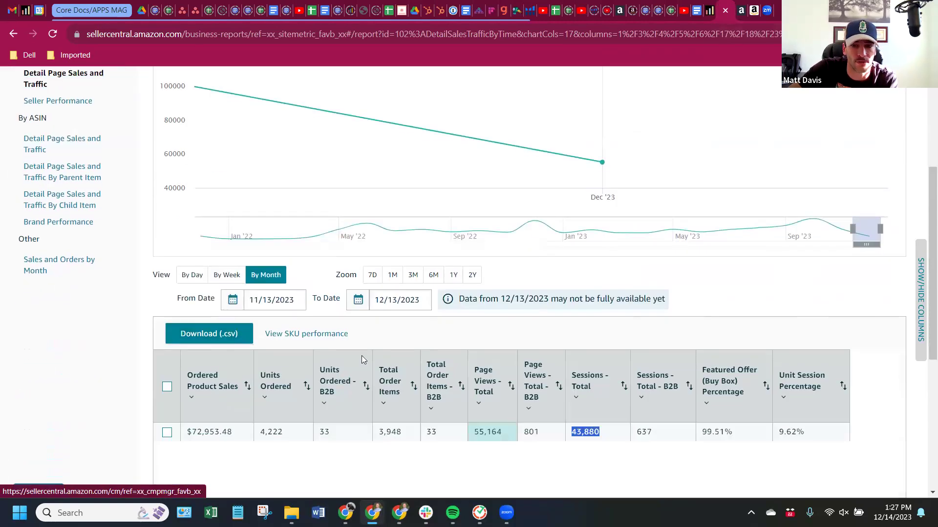
pyautogui.click(586, 369)
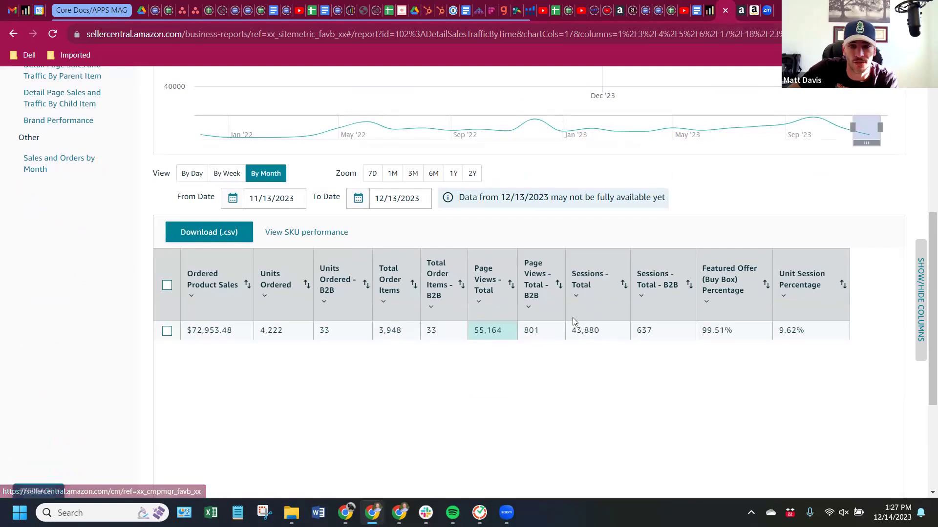
pyautogui.moveTo(570, 331); pyautogui.dragTo(603, 336)
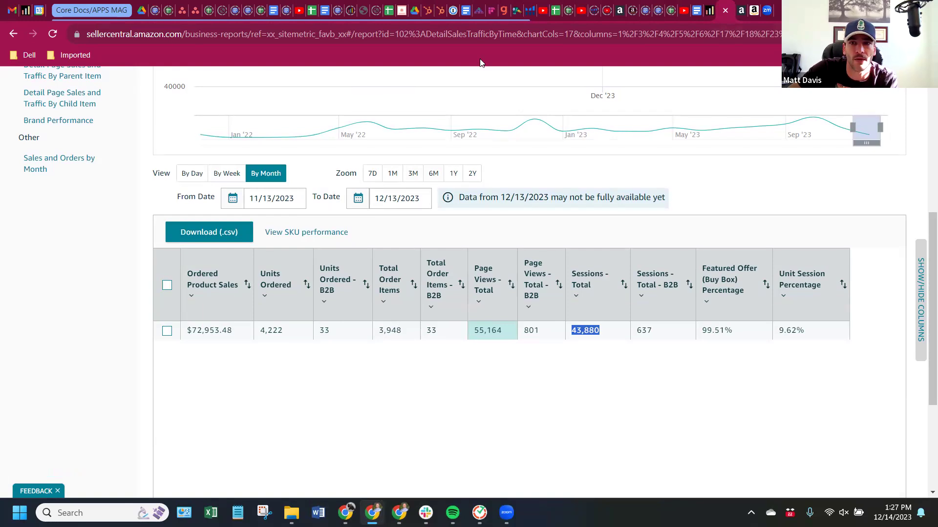
# Exit the unfinished new campaign, leaving without saving.
pyautogui.click(741, 10)
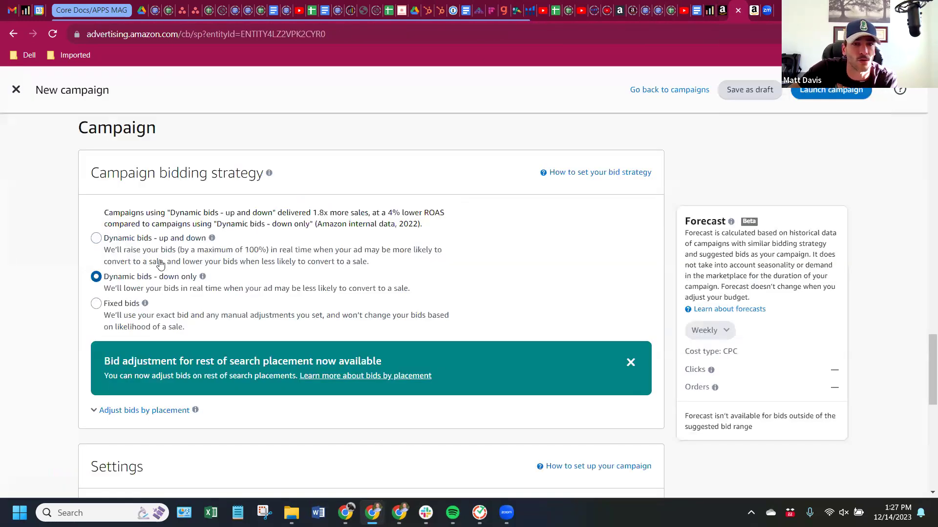
pyautogui.scroll(-10, 142, 140)
pyautogui.click(17, 91)
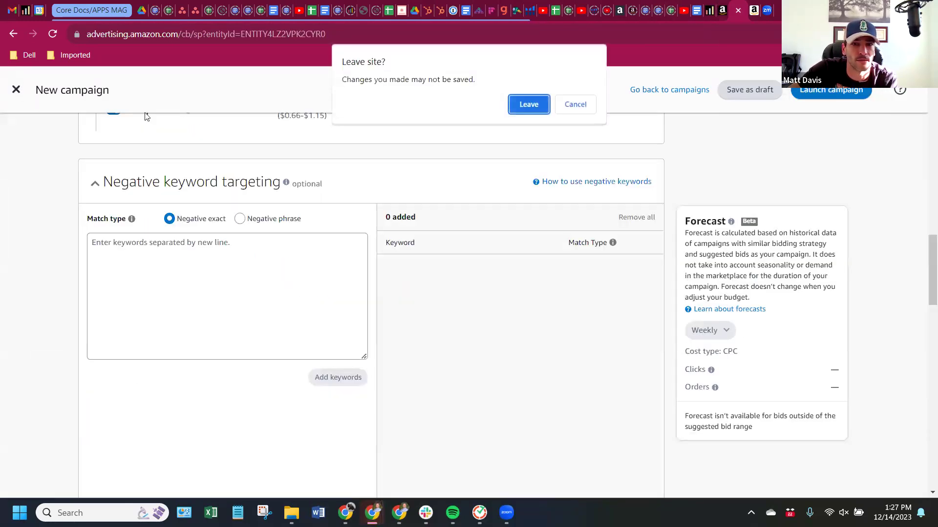
pyautogui.click(529, 105)
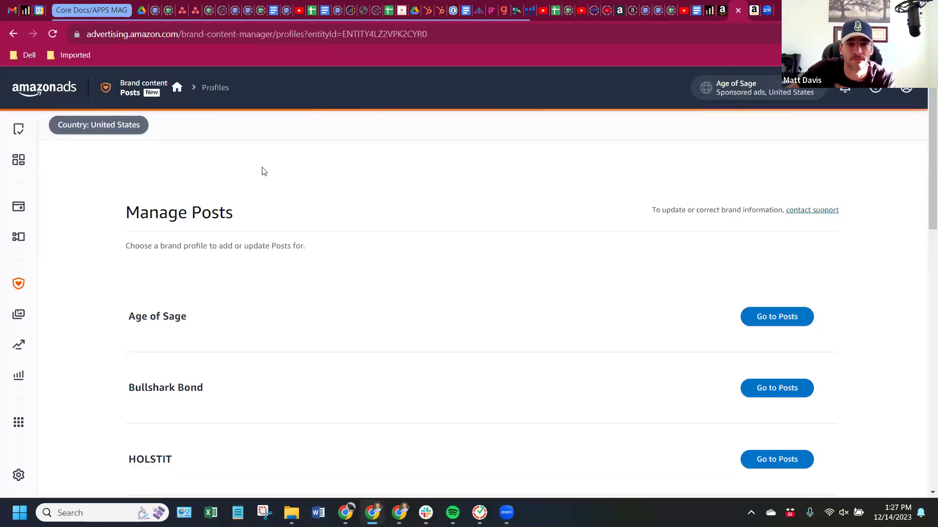
# Go to Sponsored ads > Campaign manager to view the Dec 7–14, 2023 campaigns overview.
pyautogui.click(57, 93)
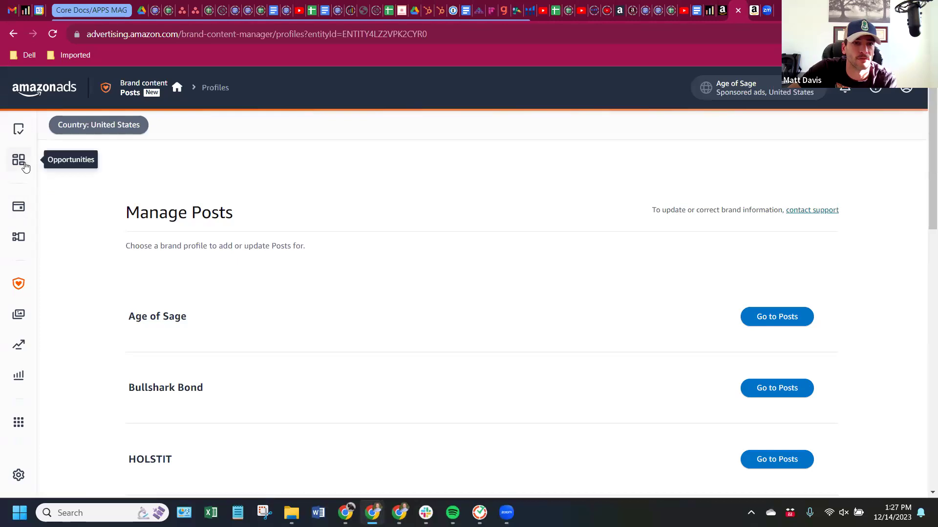
pyautogui.click(17, 209)
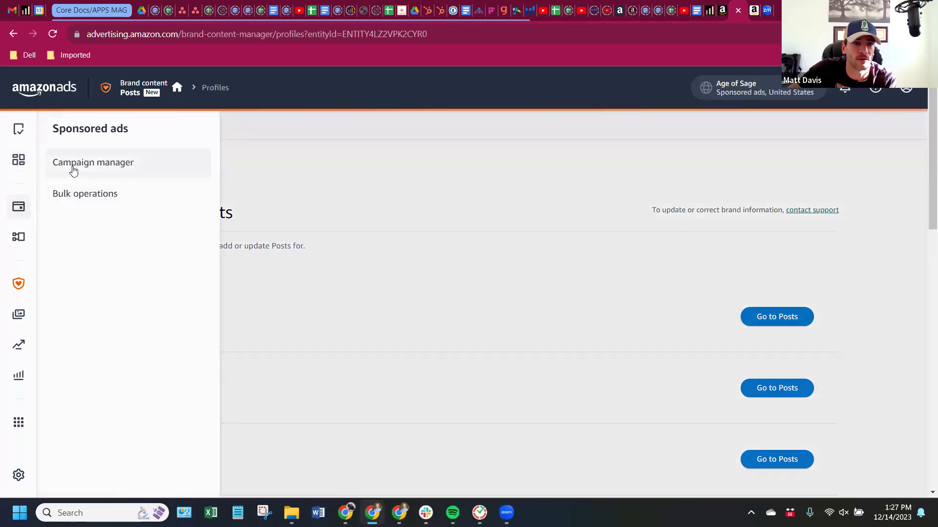
pyautogui.click(74, 170)
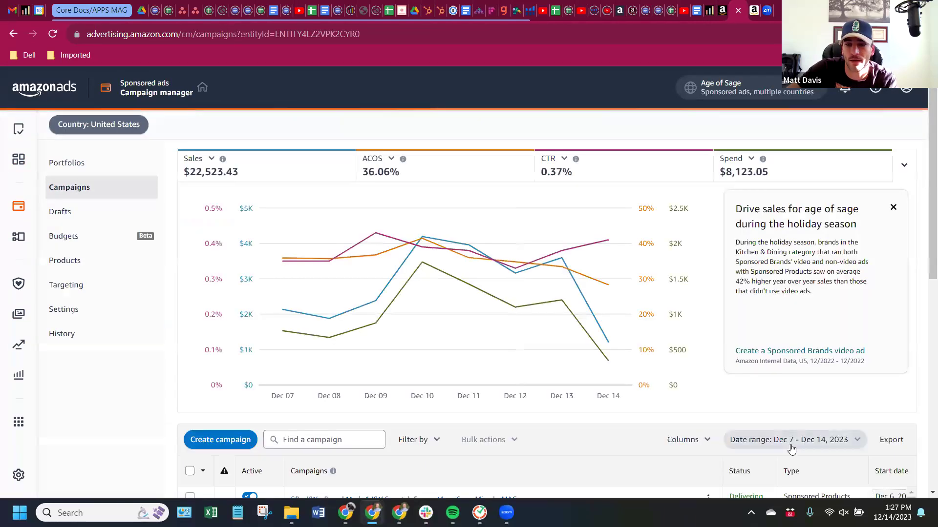
# Change the campaign date range from Last 30 days to Nov 13 – Dec 13, 2023 and review the updated totals.
pyautogui.click(792, 445)
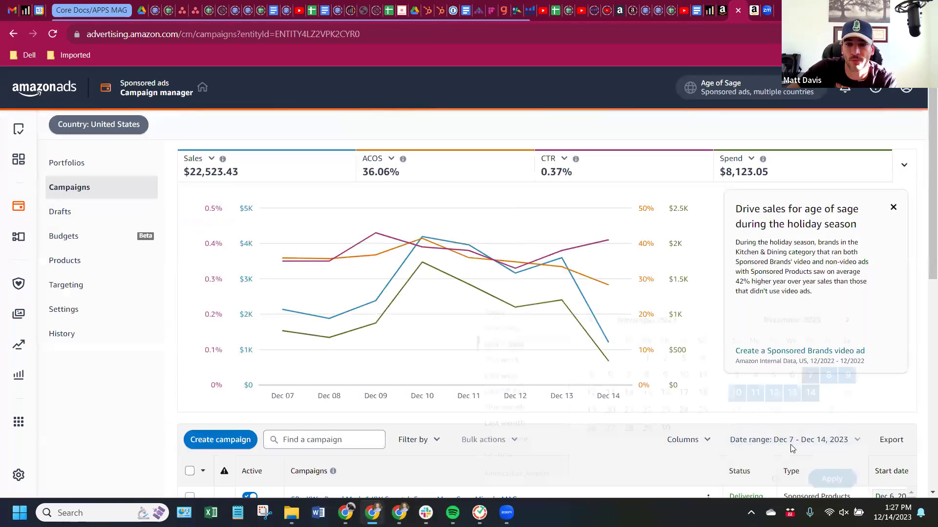
pyautogui.click(487, 394)
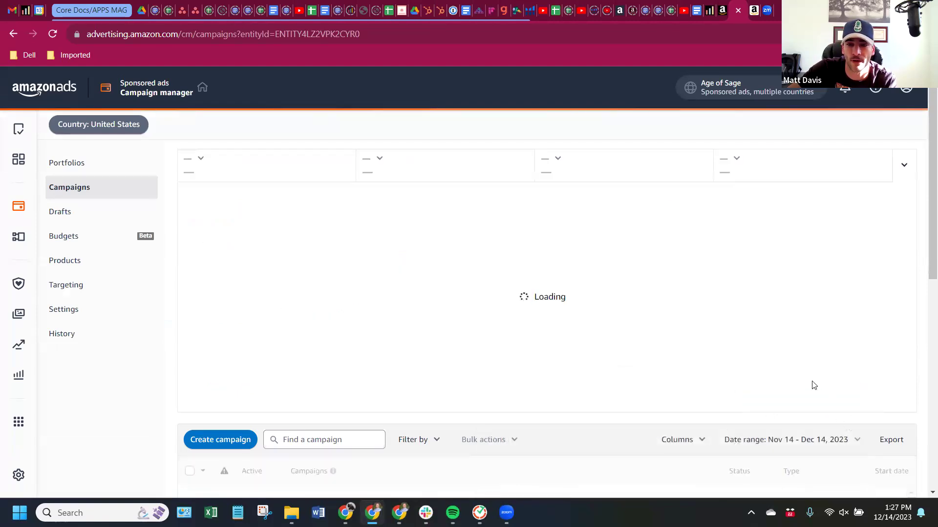
pyautogui.click(799, 444)
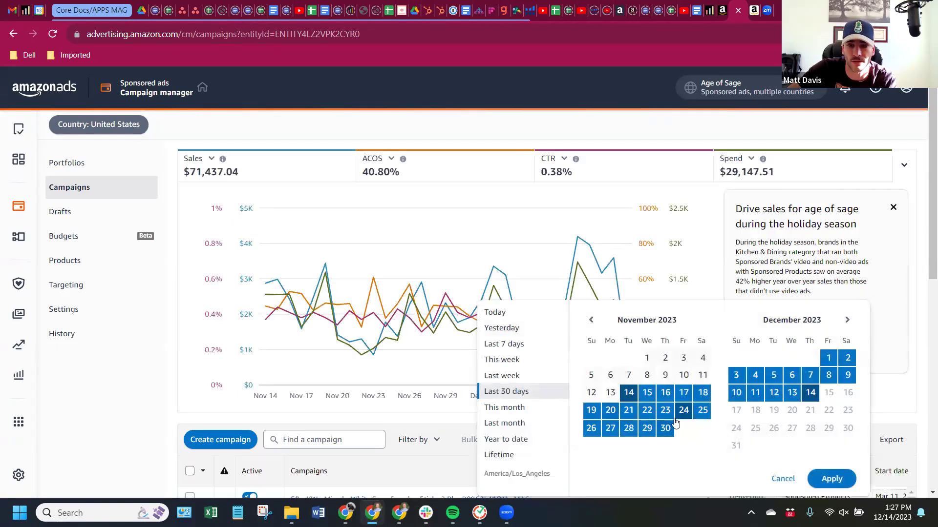
pyautogui.click(610, 393)
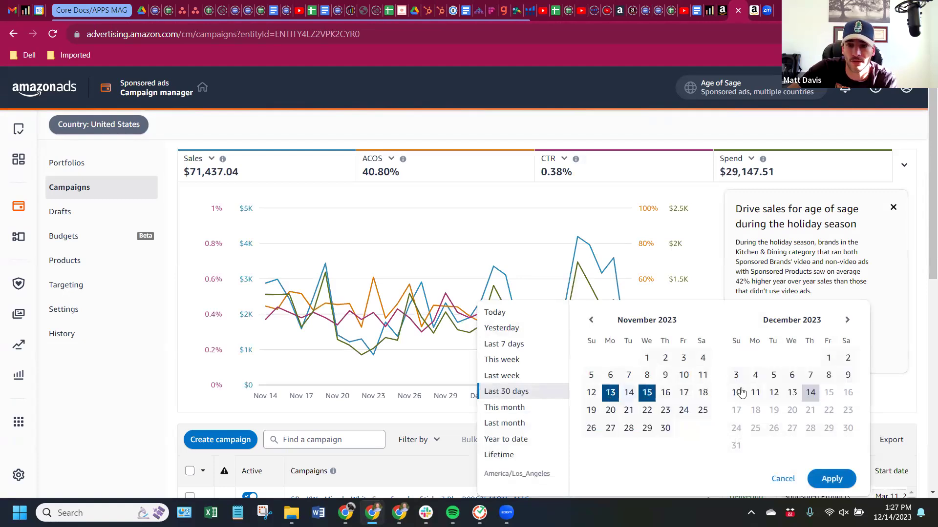
pyautogui.click(792, 392)
pyautogui.click(830, 478)
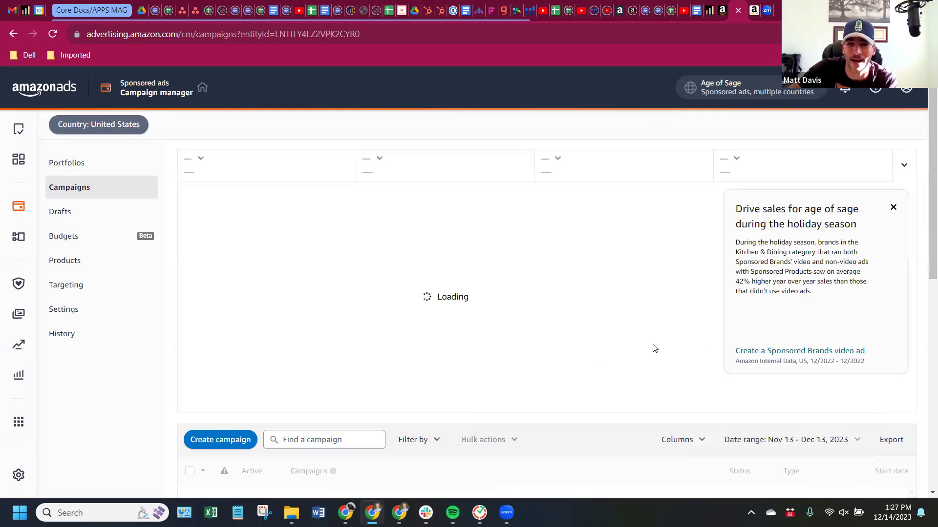
pyautogui.scroll(-2, 587, 322)
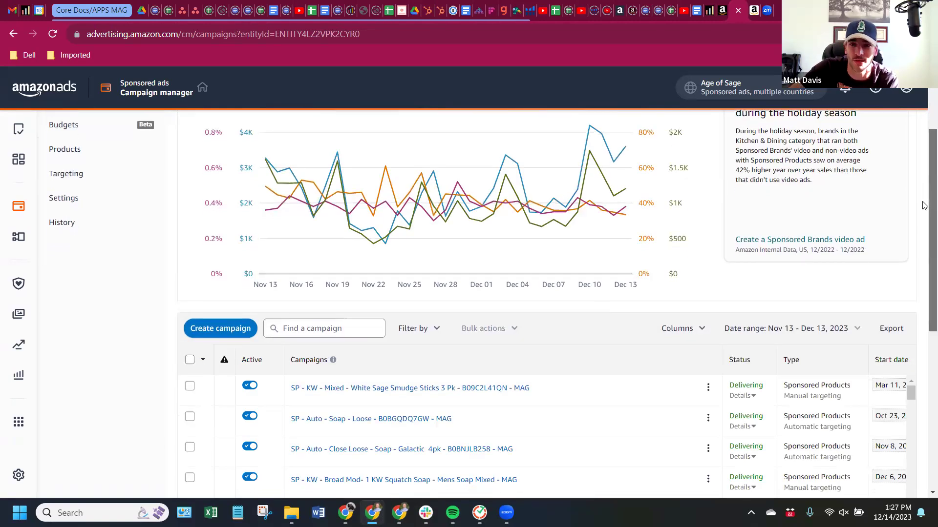
pyautogui.scroll(2, 925, 186)
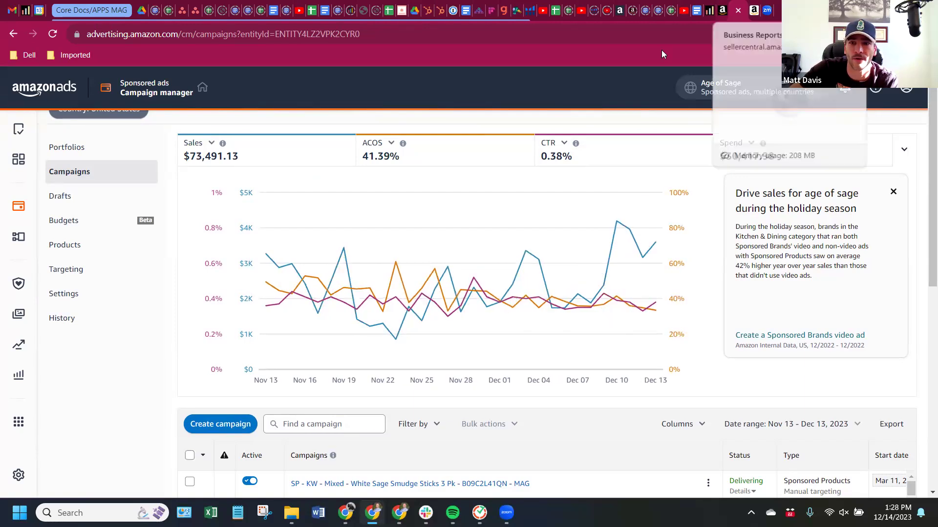
# Return to the Seller Central business report and highlight the 43,880 total sessions figure.
pyautogui.click(709, 9)
pyautogui.moveTo(589, 323); pyautogui.dragTo(607, 329)
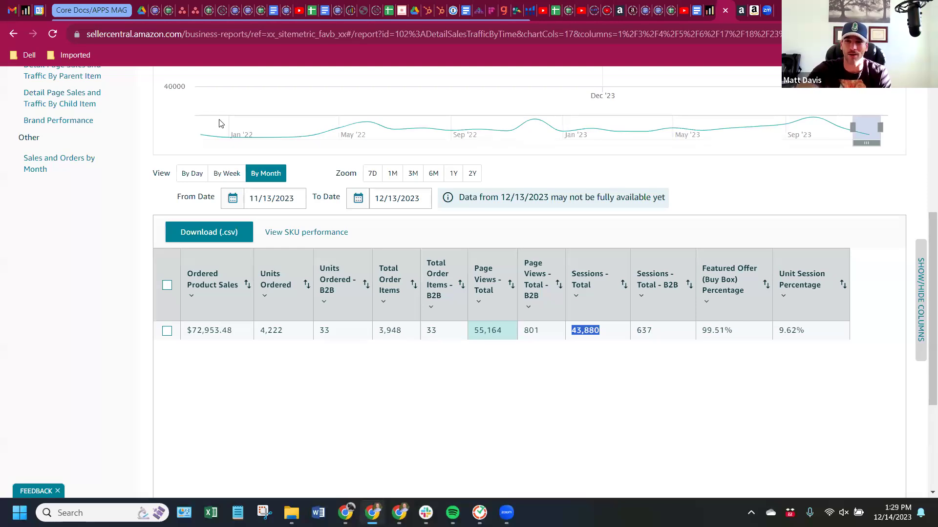
# Switch the browser to the myamazonguy.com home page.
pyautogui.hotkey('ctrl', 'shift', 'Tab')
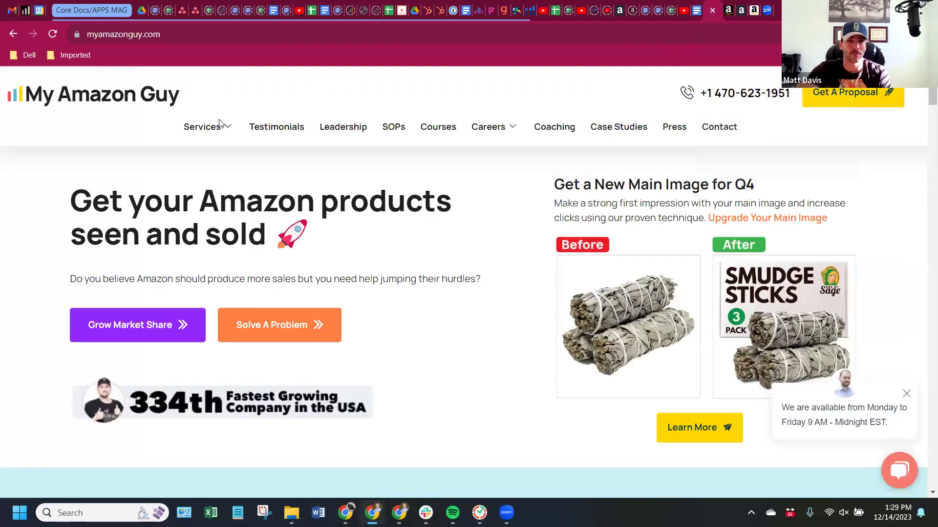